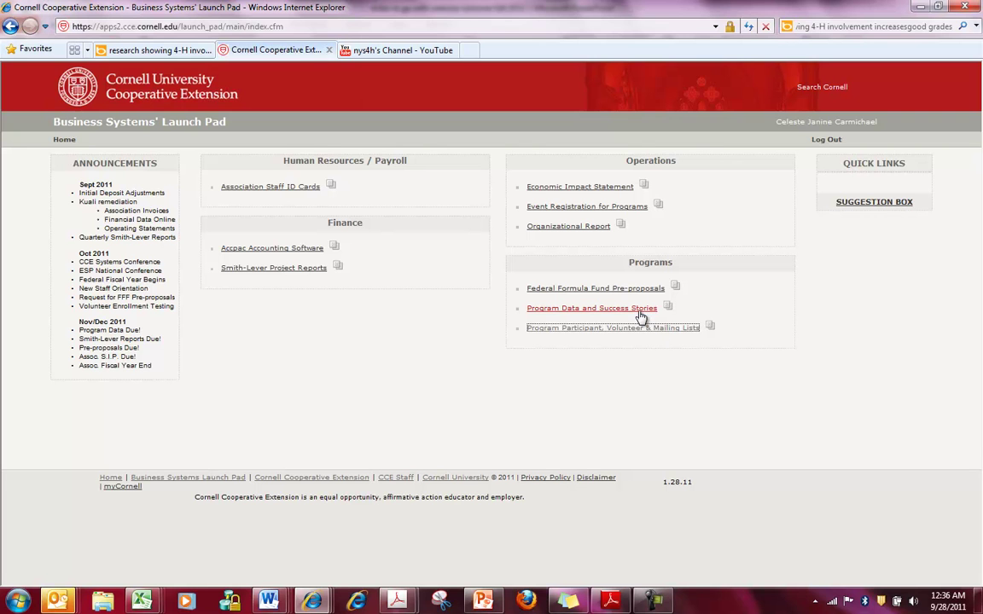
Open Program Data and Success Stories from the launch pad and maximize its window
{"action": "left_click", "coordinate": [635, 313]}
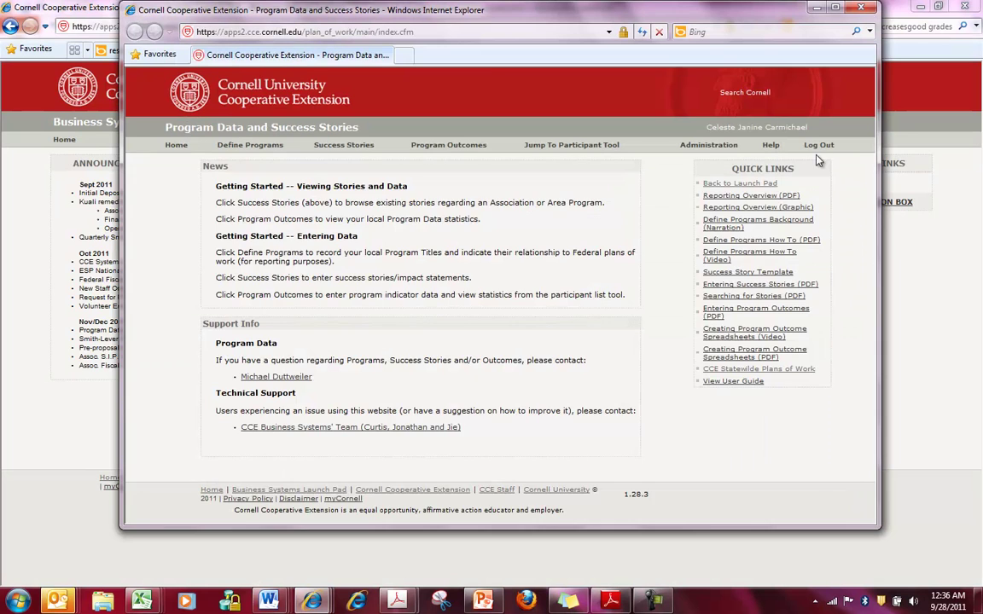
{"action": "double_click", "coordinate": [754, 10]}
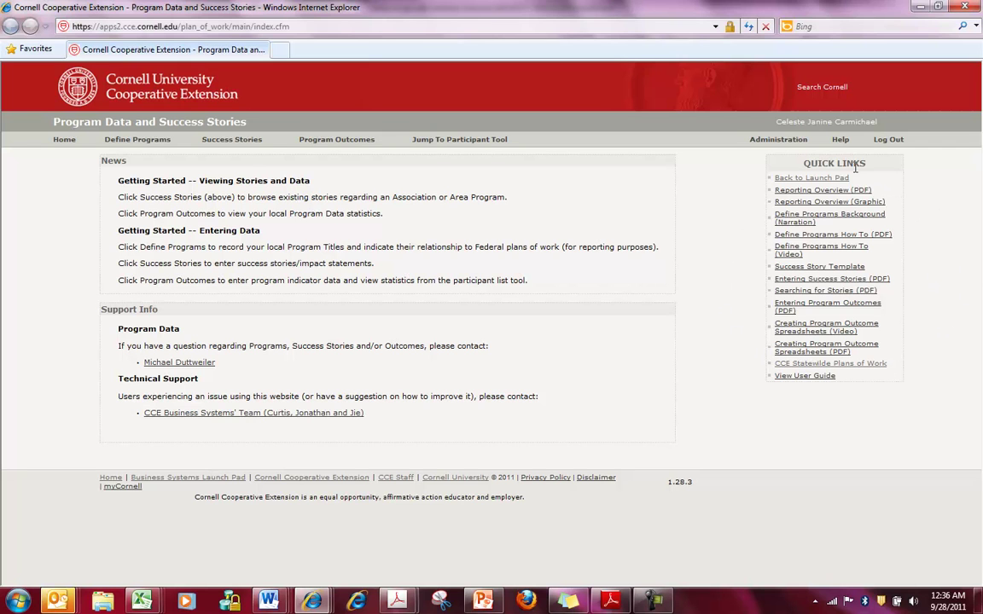
Open the user guide PDF, allowing it to launch in Acrobat, read through its sections and close it
{"action": "left_click", "coordinate": [818, 379]}
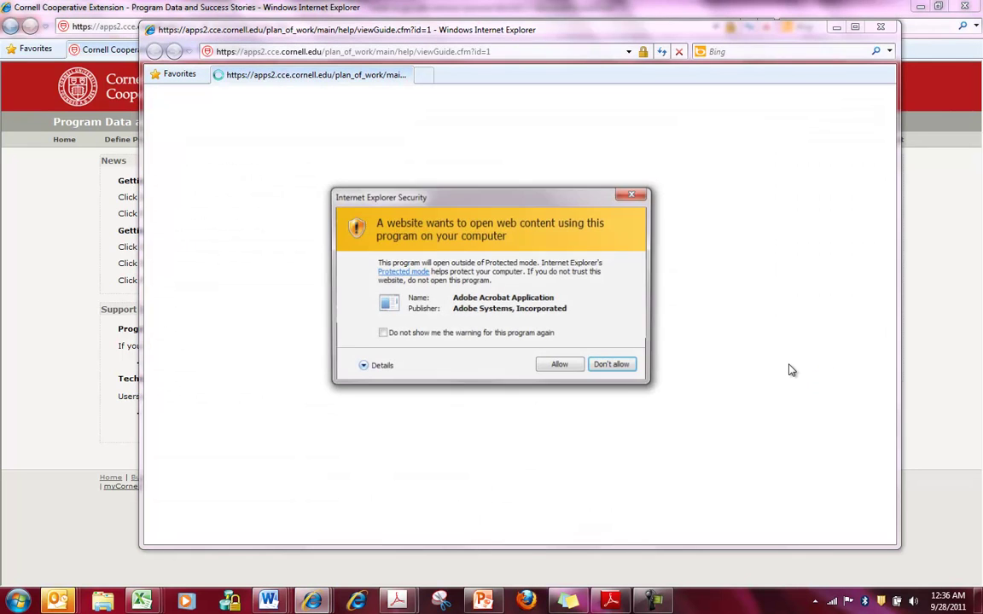
{"action": "left_click", "coordinate": [580, 364]}
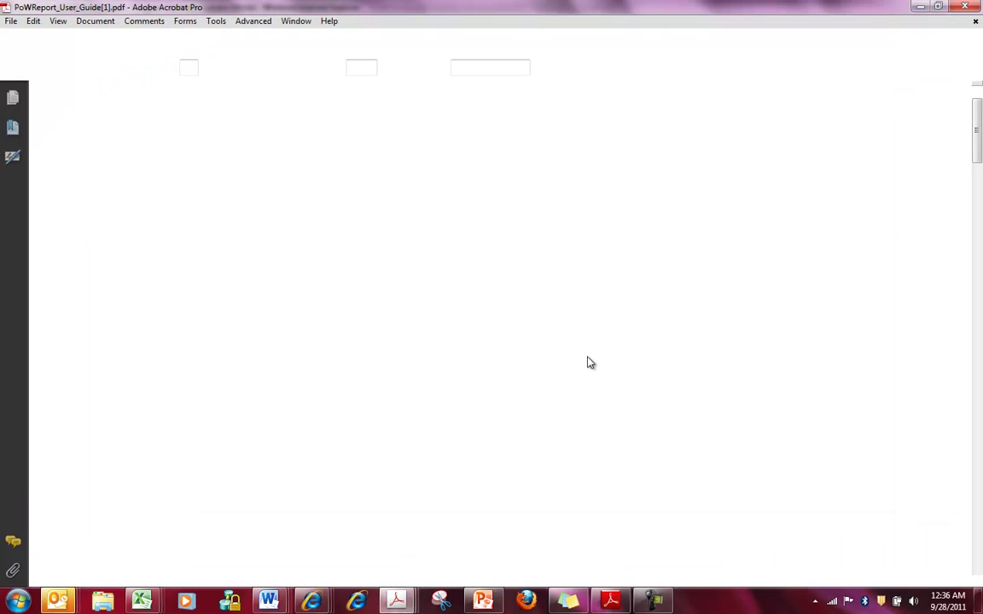
{"action": "scroll", "coordinate": [589, 360], "scroll_direction": "down", "scroll_amount": 3}
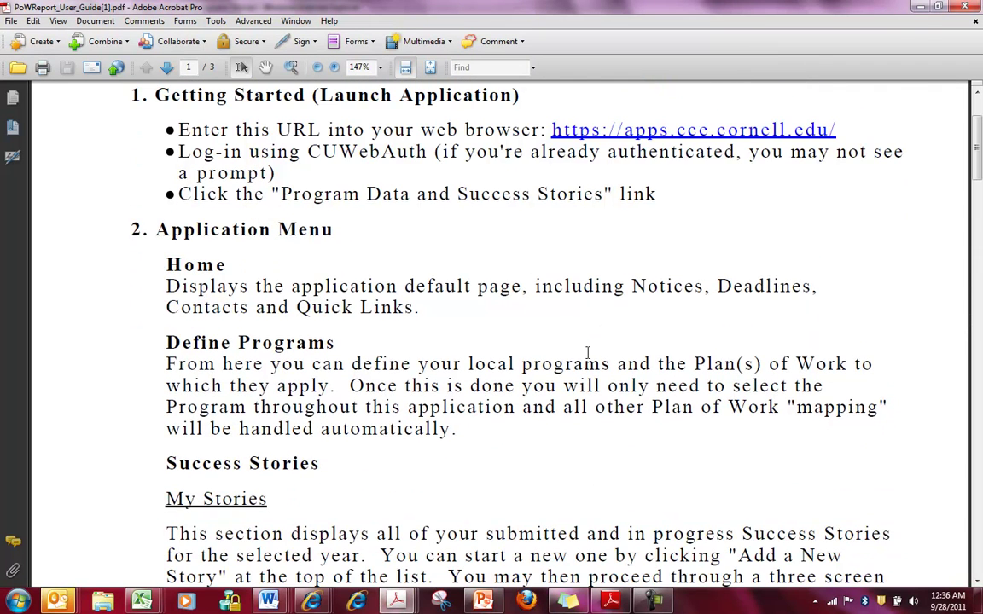
{"action": "scroll", "coordinate": [589, 357], "scroll_direction": "down", "scroll_amount": 3}
{"action": "scroll", "coordinate": [589, 360], "scroll_direction": "down", "scroll_amount": 6}
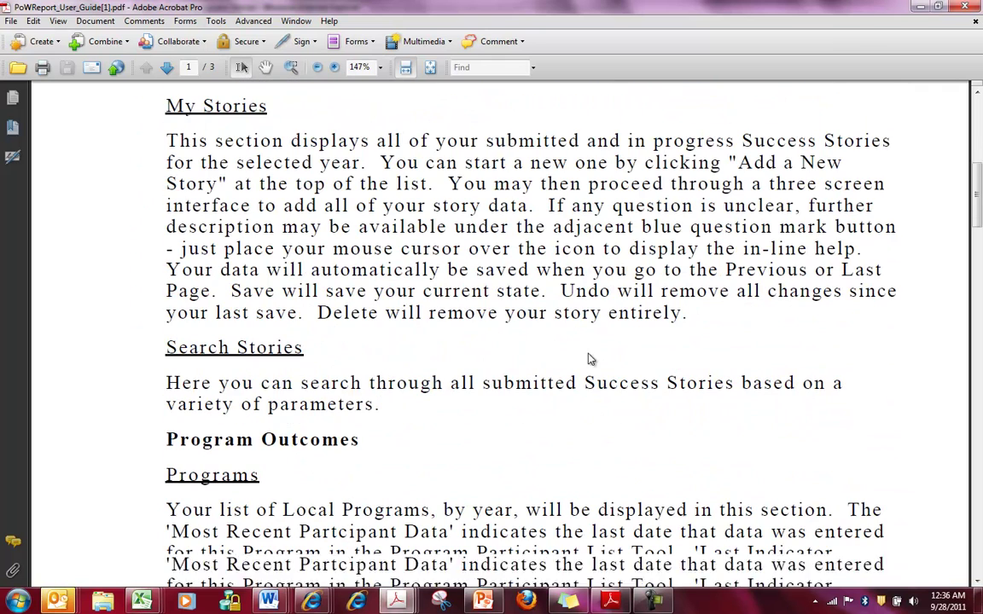
{"action": "left_click", "coordinate": [976, 24]}
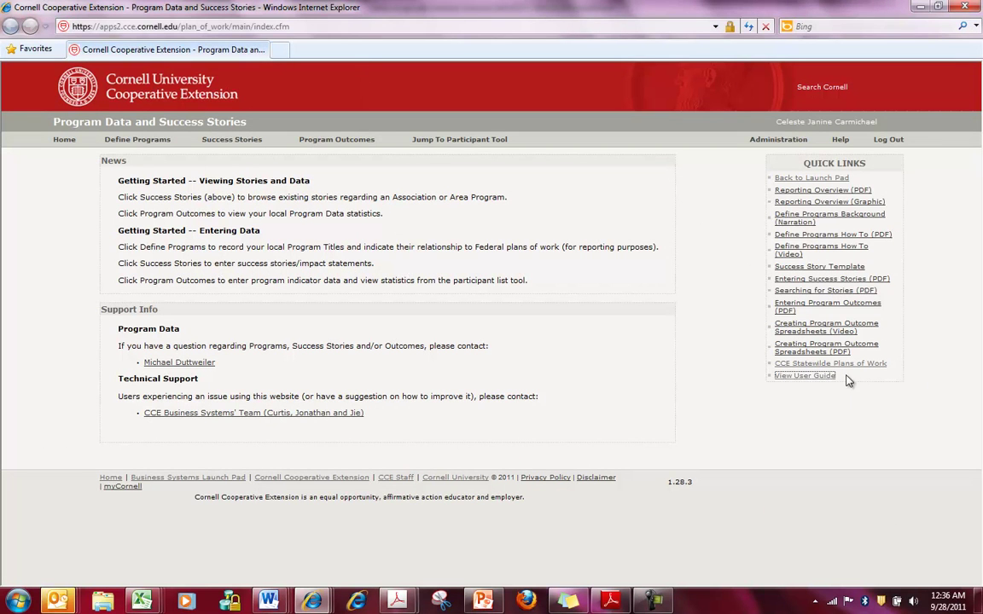
Open the Searching for Stories PDF, allowing Acrobat to launch, look it over and close it
{"action": "left_click", "coordinate": [807, 291]}
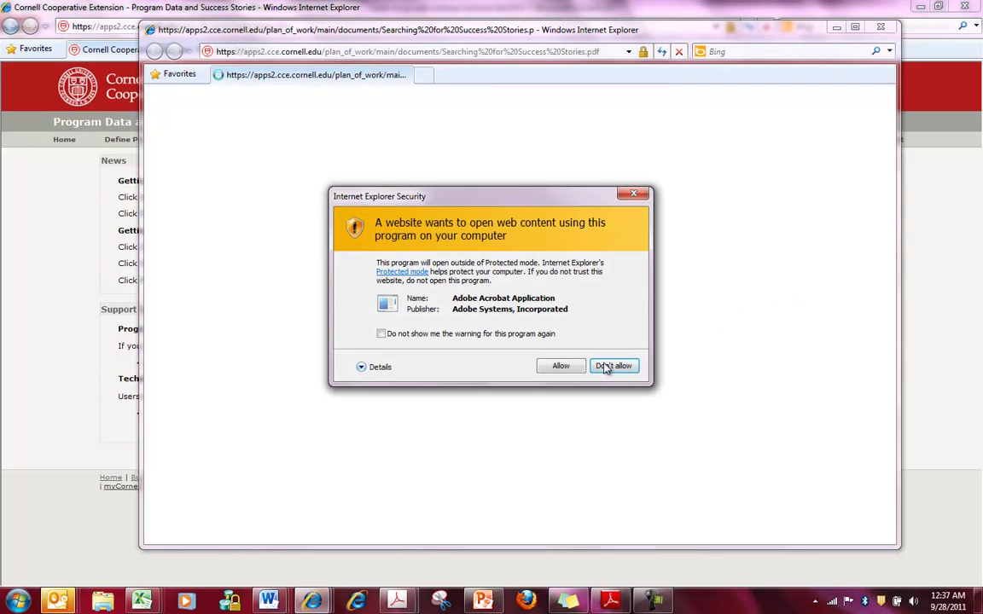
{"action": "left_click", "coordinate": [560, 366]}
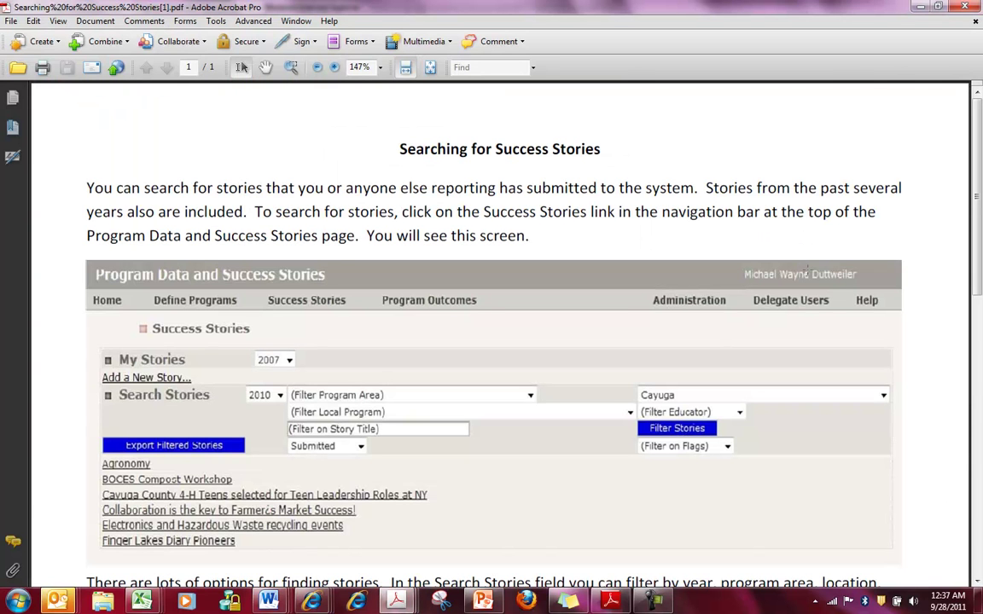
{"action": "left_click", "coordinate": [966, 7]}
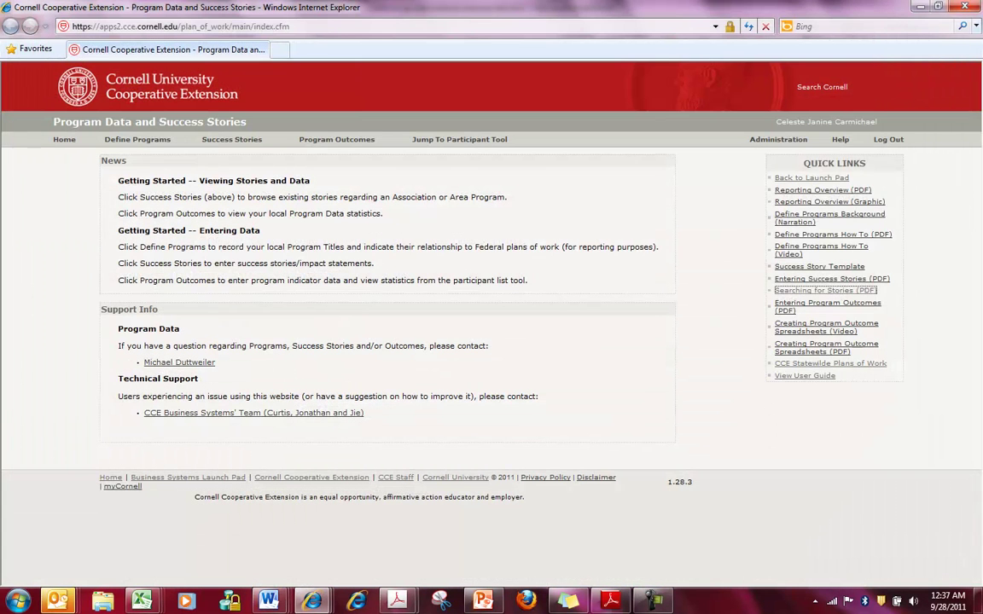
Try to open the Success Story Template in Word, allowing the program to launch
{"action": "left_click", "coordinate": [852, 267]}
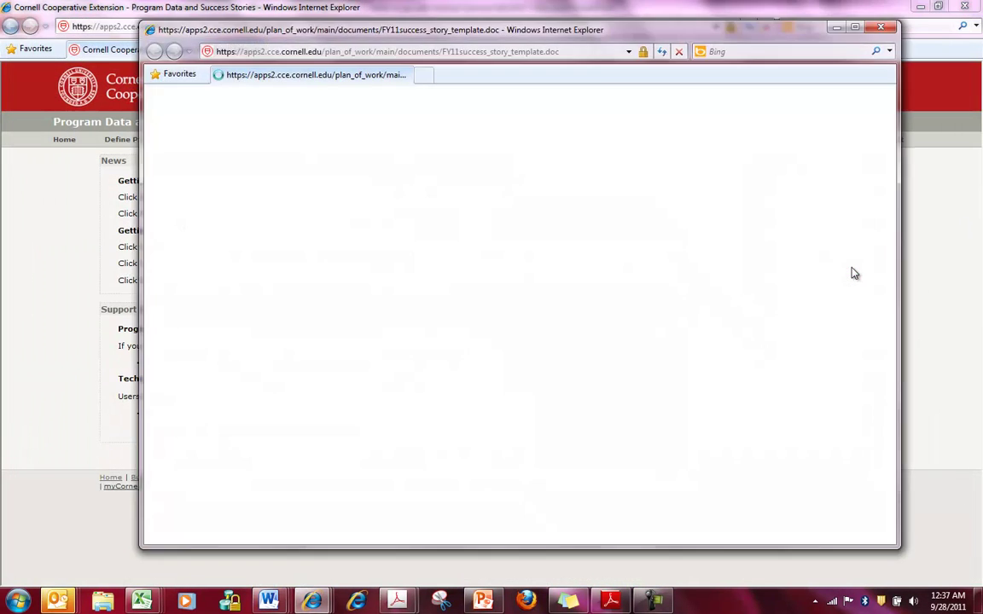
{"action": "left_click", "coordinate": [583, 303]}
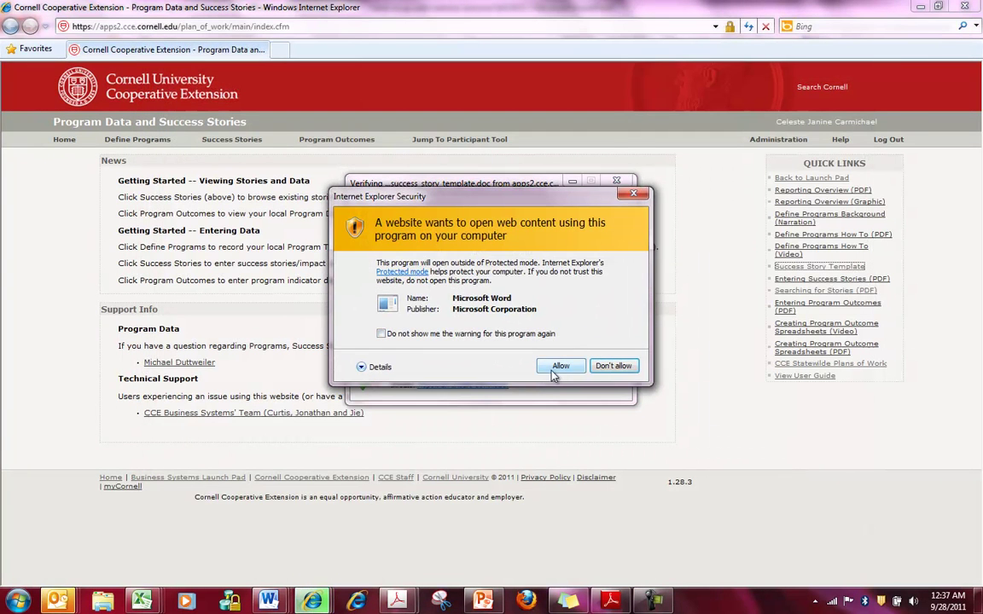
{"action": "left_click", "coordinate": [560, 366]}
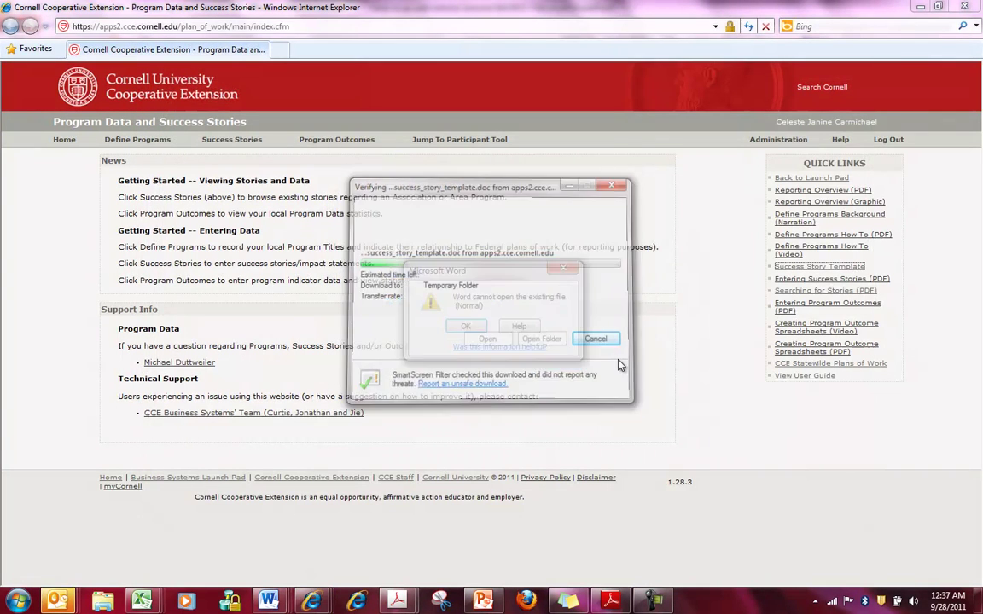
{"action": "left_click", "coordinate": [483, 328]}
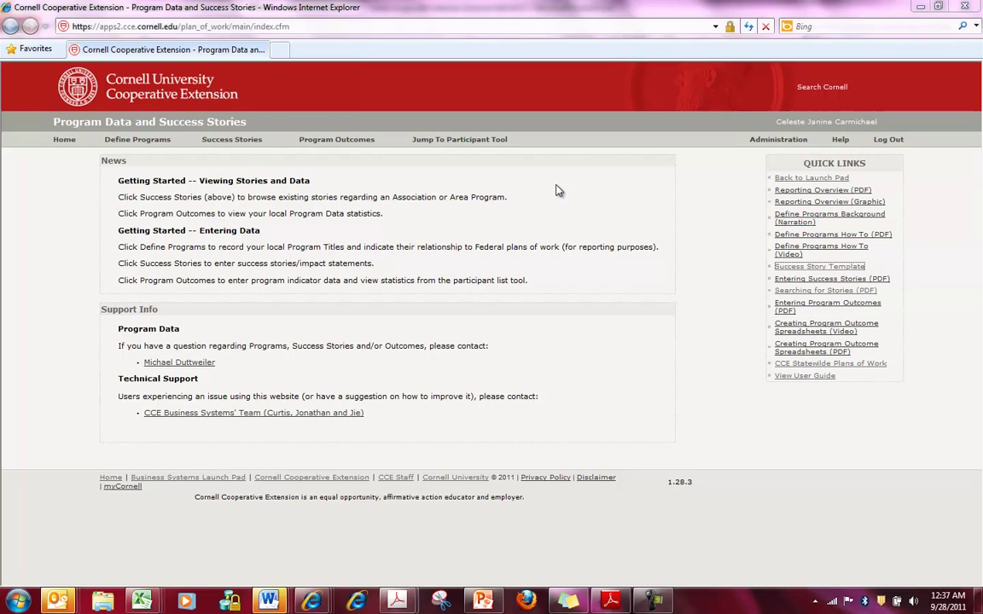
Start a new program definition for Main Campus (Ithaca) with the local program title "Healthy Lifestyles"
{"action": "left_click", "coordinate": [147, 141]}
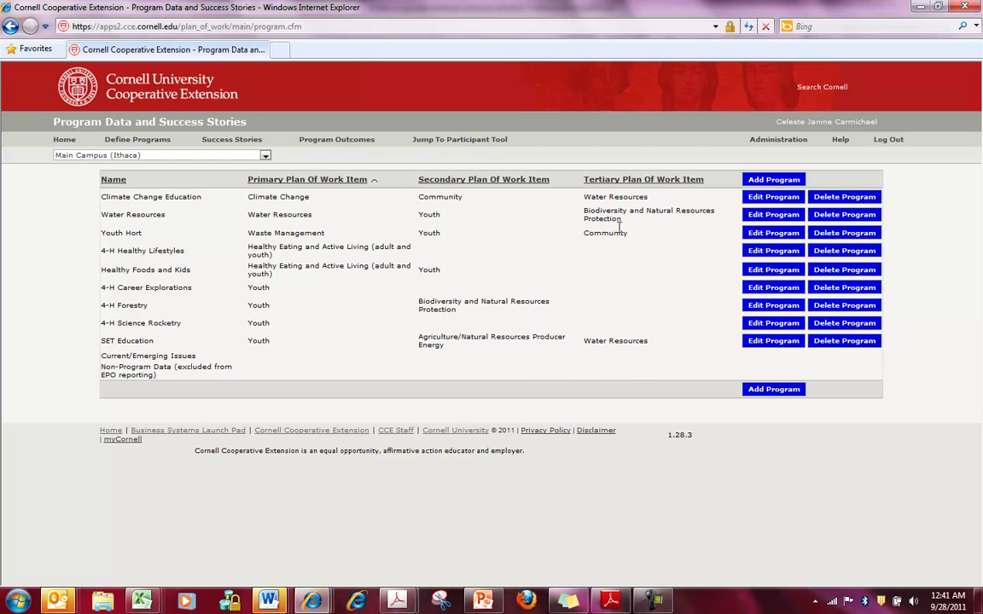
{"action": "left_click", "coordinate": [768, 180]}
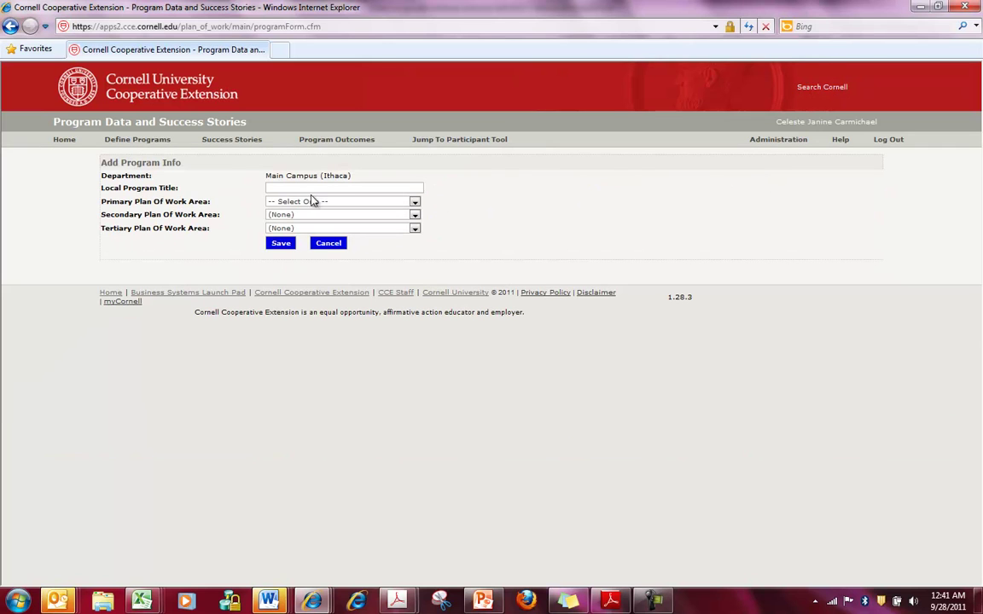
{"action": "left_click", "coordinate": [309, 188]}
{"action": "type", "text": "H"}
{"action": "type", "text": "a"}
{"action": "type", "text": "al"}
{"action": "type", "text": "thy"}
{"action": "type", "text": " Life"}
{"action": "type", "text": "styl"}
{"action": "type", "text": "es"}
Set the primary plan of work area to Healthy Eating and Active Living and the secondary to Youth, and save the program
{"action": "left_click", "coordinate": [414, 203]}
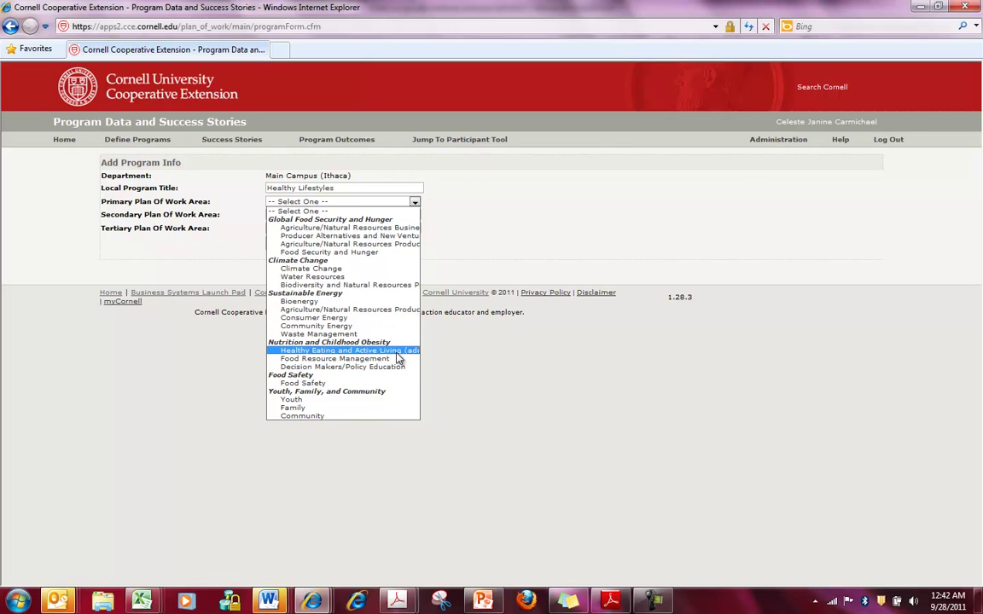
{"action": "left_click", "coordinate": [396, 352]}
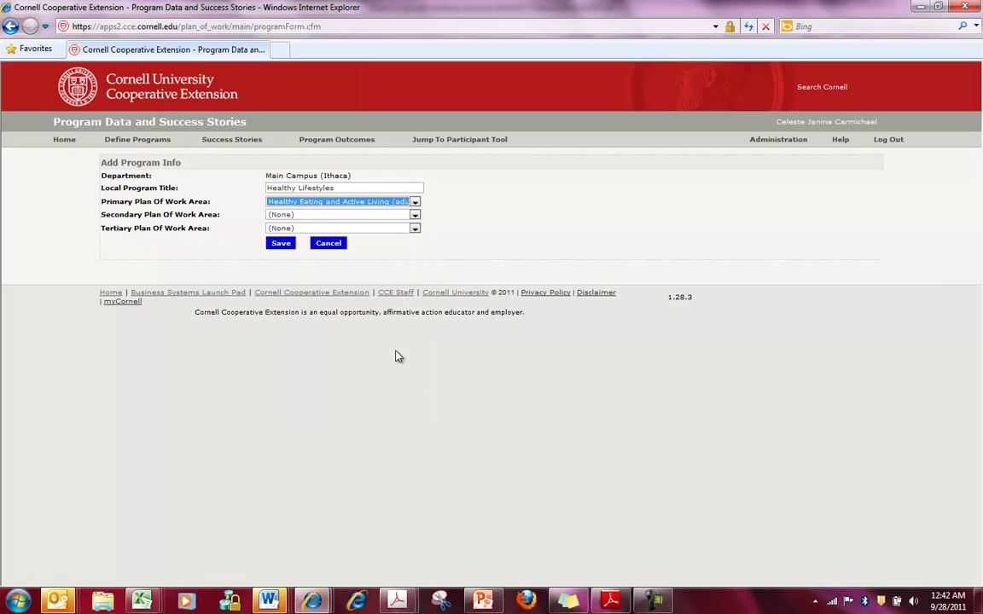
{"action": "left_click", "coordinate": [415, 216]}
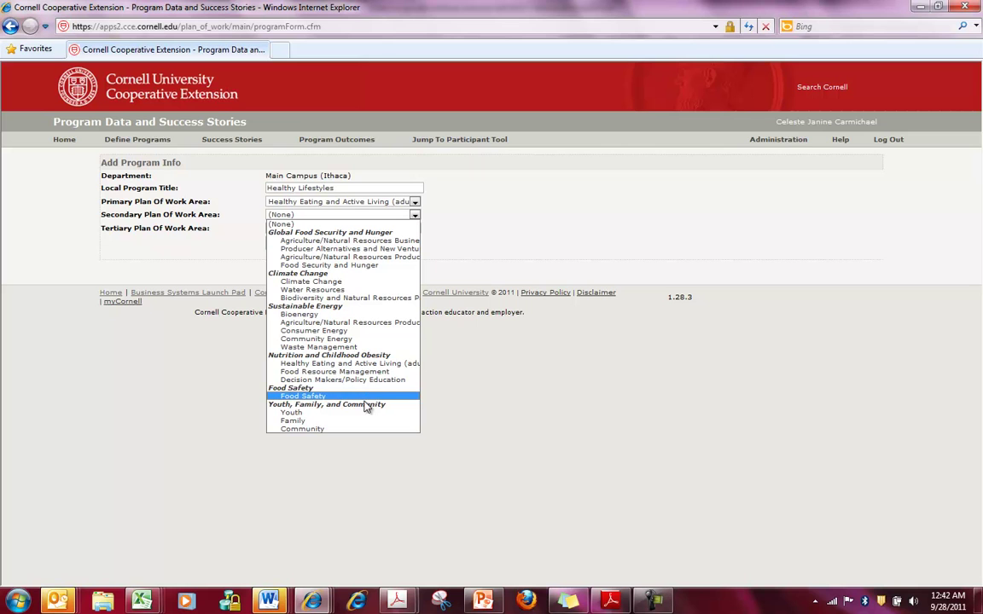
{"action": "left_click", "coordinate": [324, 413]}
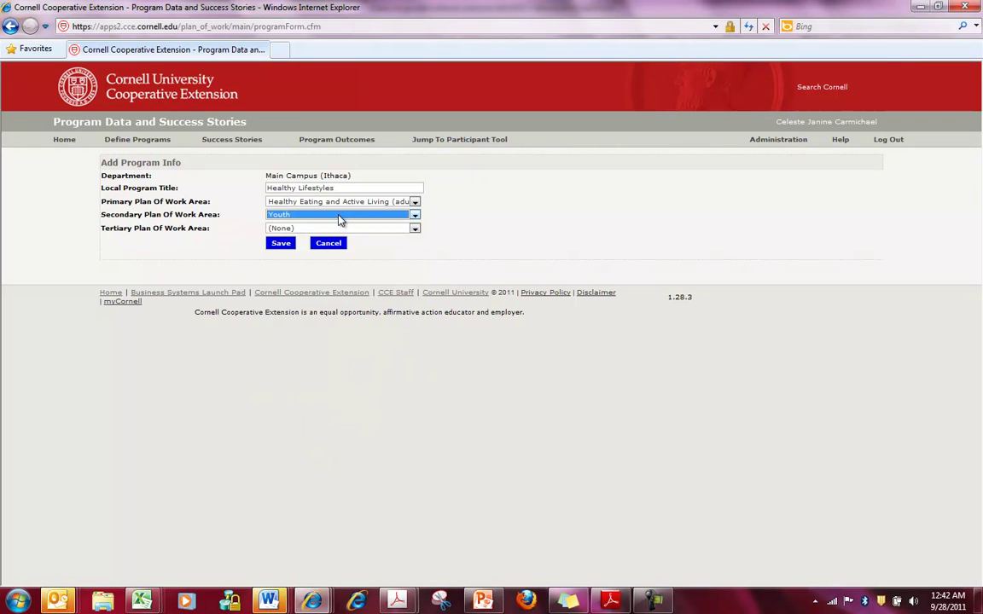
{"action": "left_click", "coordinate": [280, 244]}
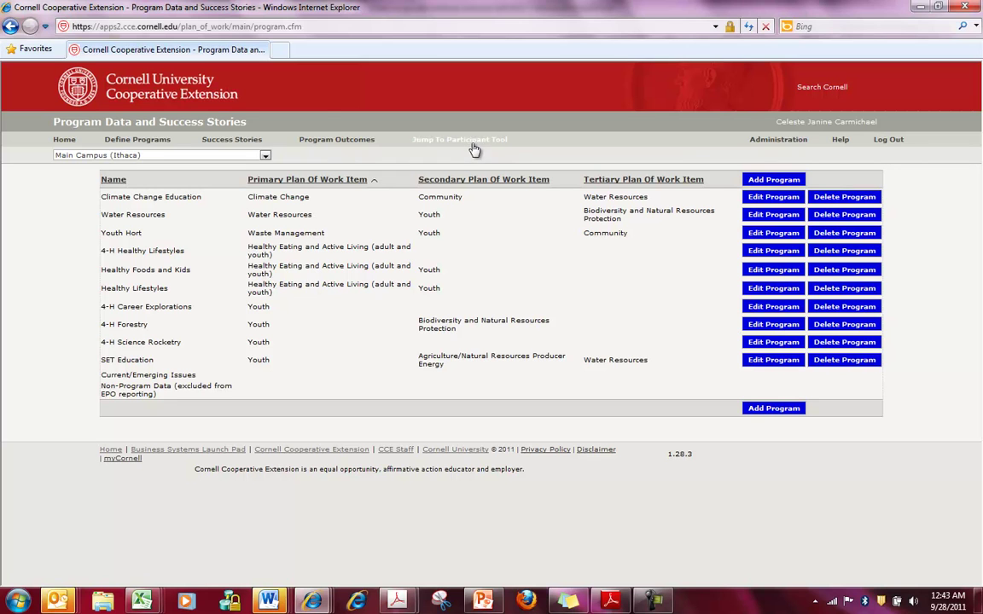
Search the success stories for 2010 submissions from the Cayuga association
{"action": "left_click", "coordinate": [241, 144]}
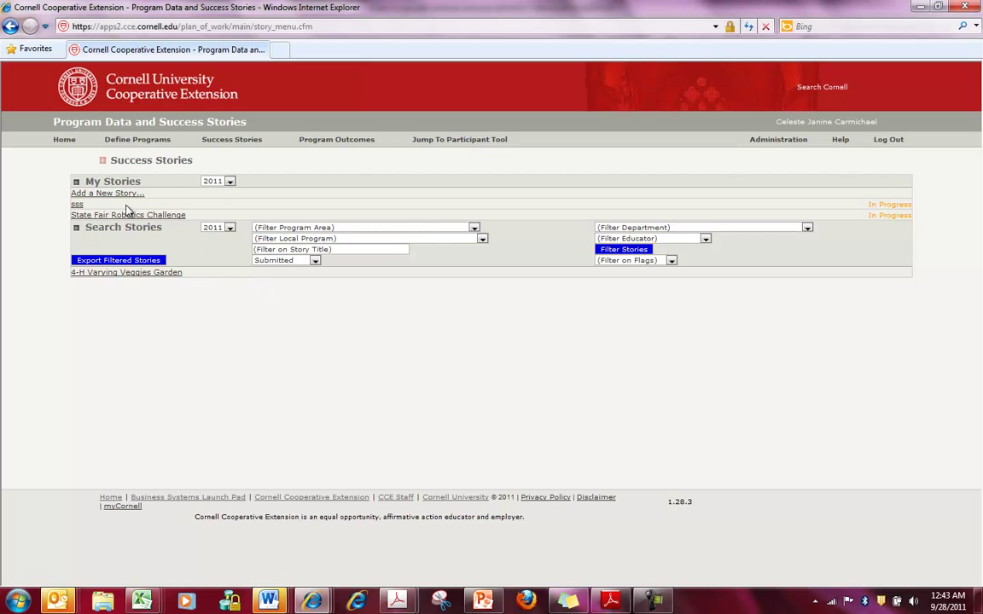
{"action": "left_click", "coordinate": [229, 228]}
{"action": "left_click", "coordinate": [203, 244]}
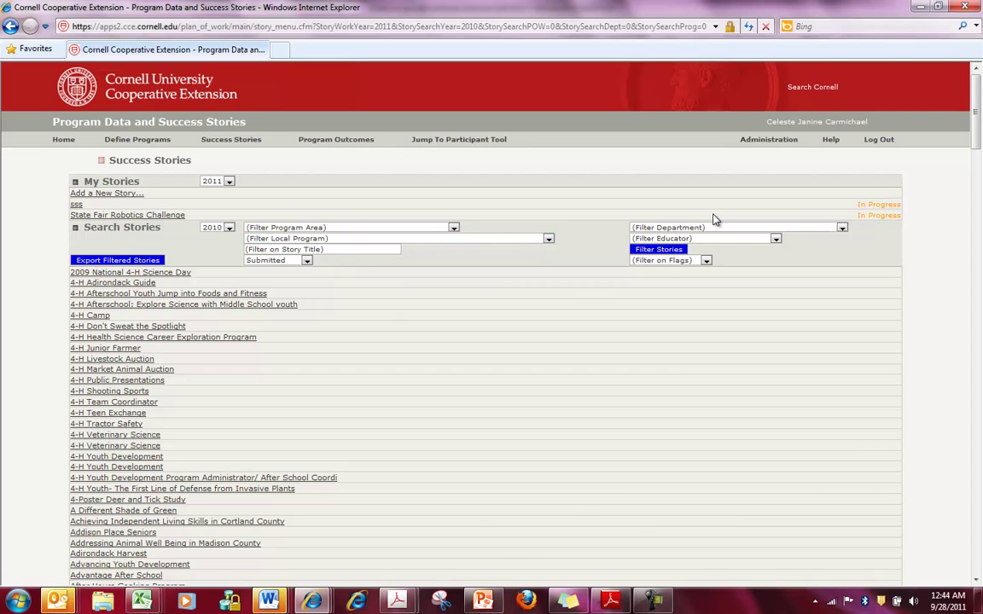
{"action": "left_click", "coordinate": [841, 227]}
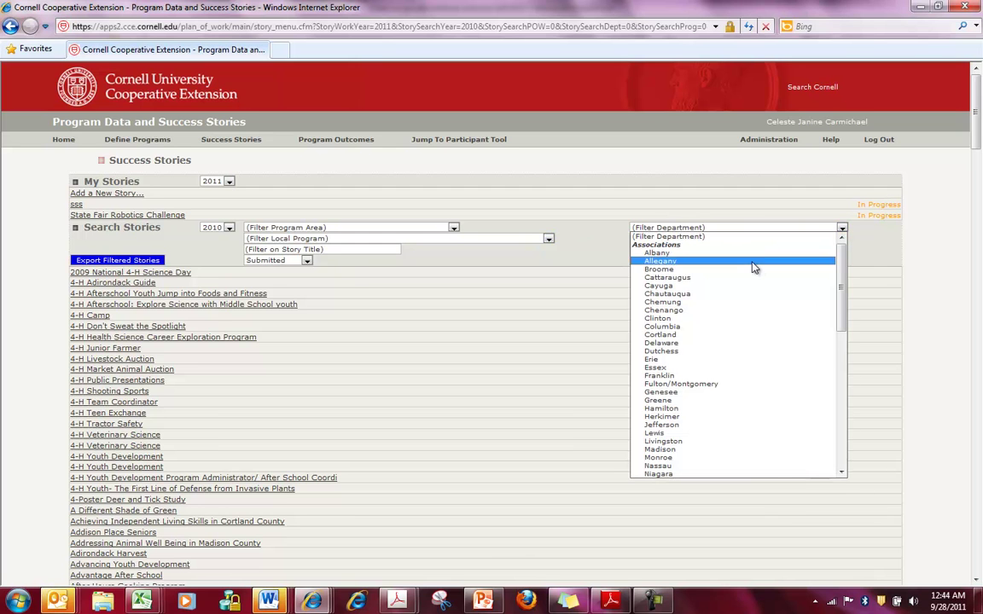
{"action": "left_click", "coordinate": [748, 286]}
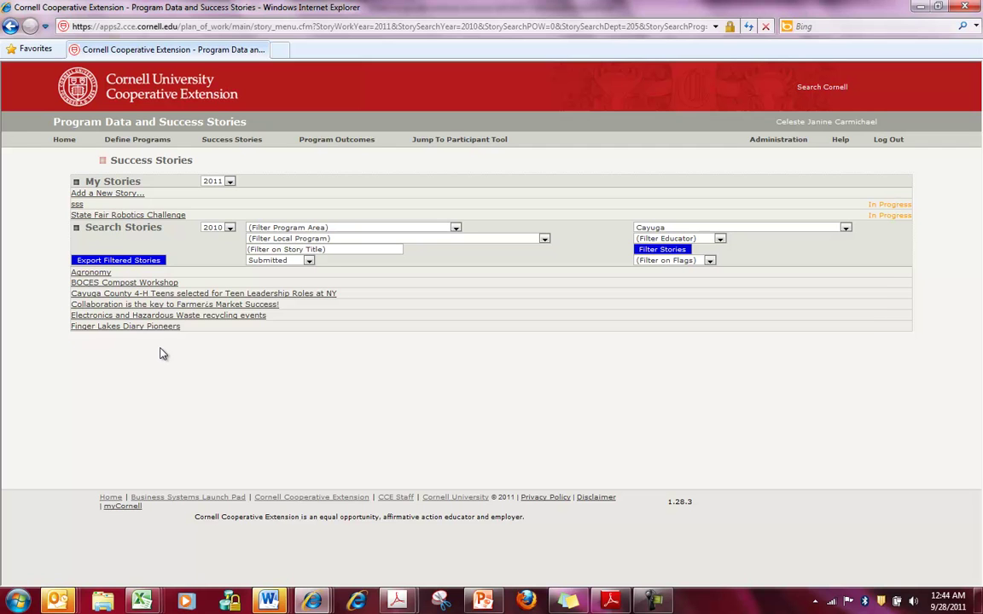
Examine the Step 1 fields and the Impact "Nugget" help on a blank new-story form, and return to the story list
{"action": "left_click", "coordinate": [112, 195]}
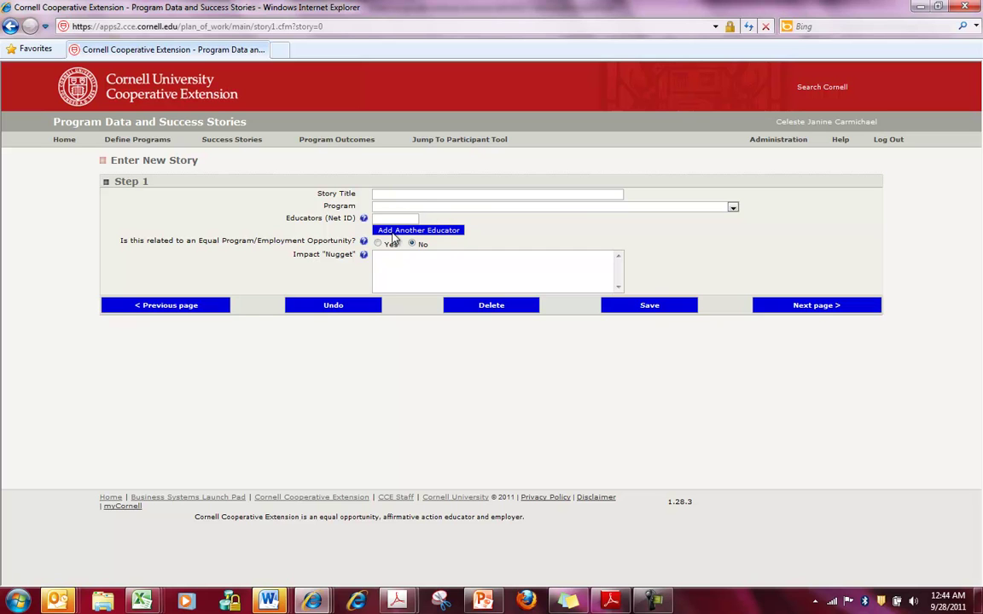
{"action": "left_click", "coordinate": [392, 220]}
{"action": "left_click", "coordinate": [458, 273]}
{"action": "mouse_move", "coordinate": [365, 258]}
{"action": "left_click", "coordinate": [10, 25]}
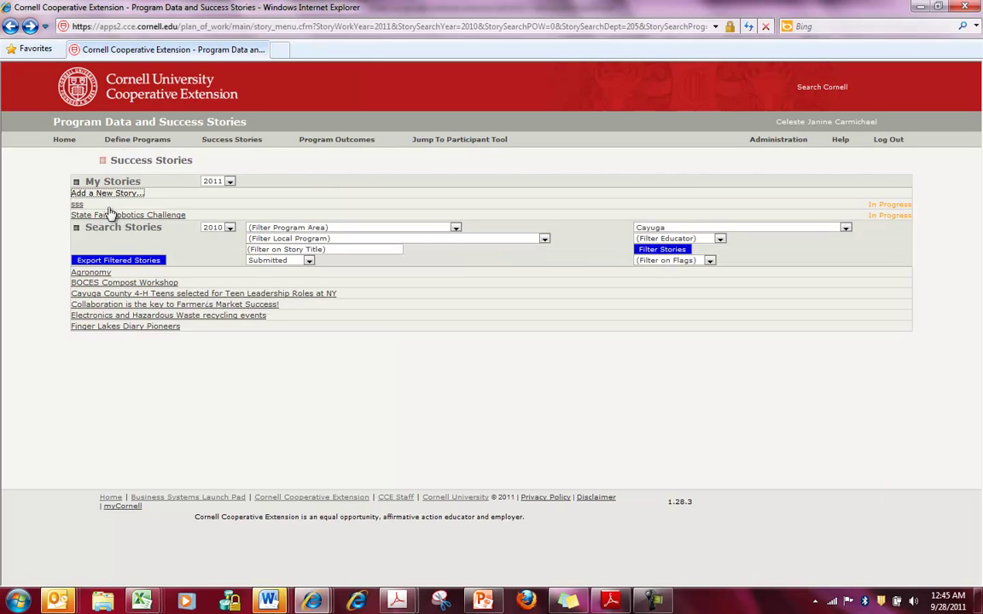
Open the in-progress story "sss" and set its program to Main Campus (Ithaca) - SET Education
{"action": "left_click", "coordinate": [77, 205]}
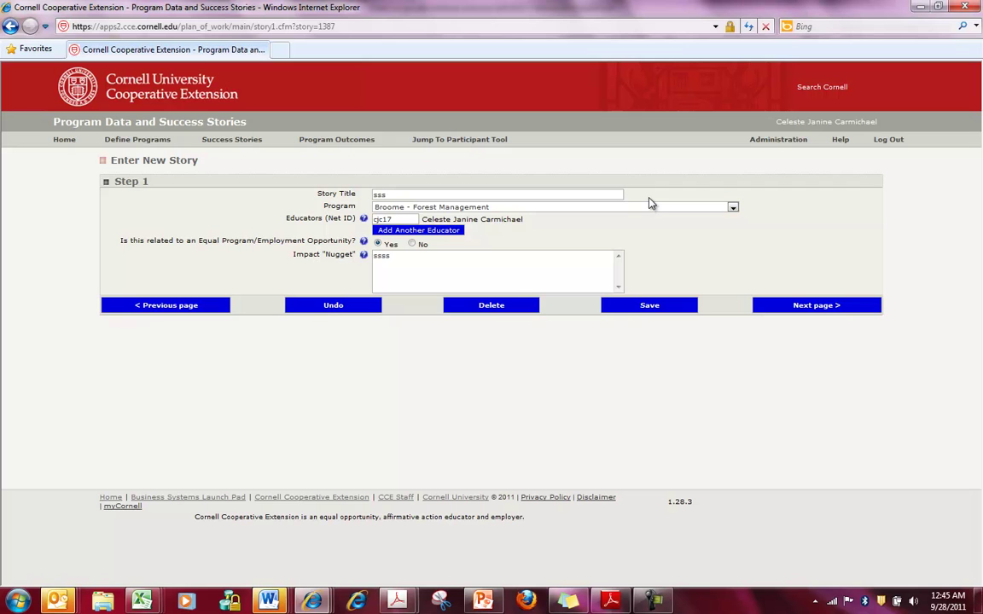
{"action": "left_click", "coordinate": [733, 209]}
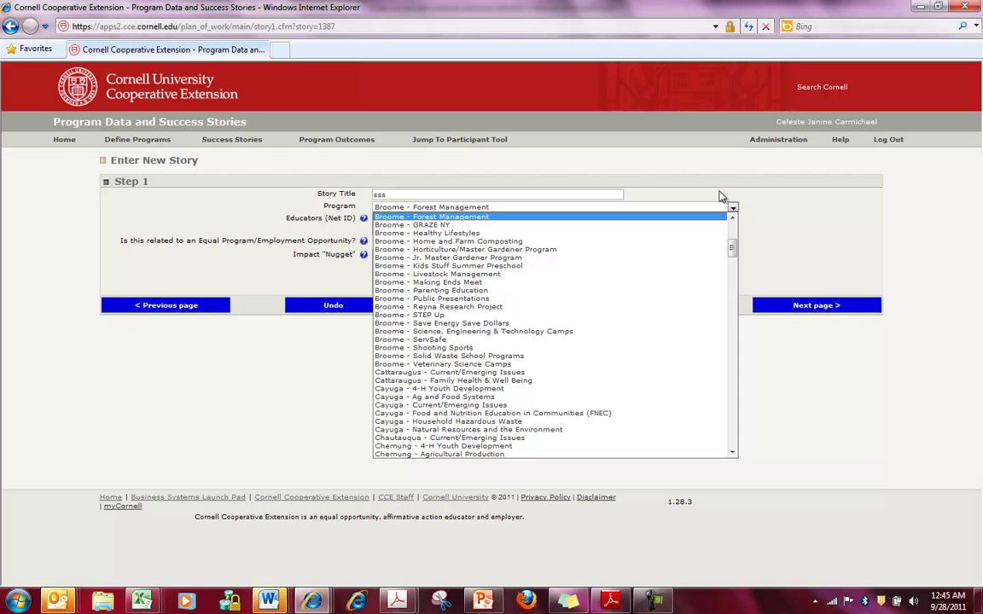
{"action": "left_click", "coordinate": [719, 196]}
{"action": "left_click", "coordinate": [733, 209]}
{"action": "scroll", "coordinate": [687, 304], "scroll_direction": "down", "scroll_amount": 9}
{"action": "scroll", "coordinate": [687, 303], "scroll_direction": "down", "scroll_amount": 20}
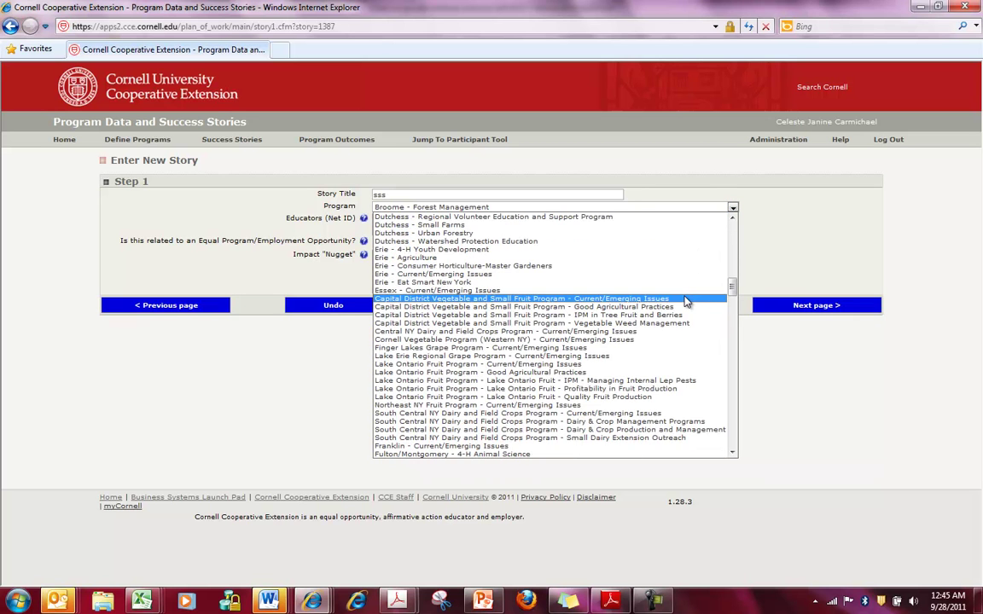
{"action": "scroll", "coordinate": [686, 299], "scroll_direction": "down", "scroll_amount": 6}
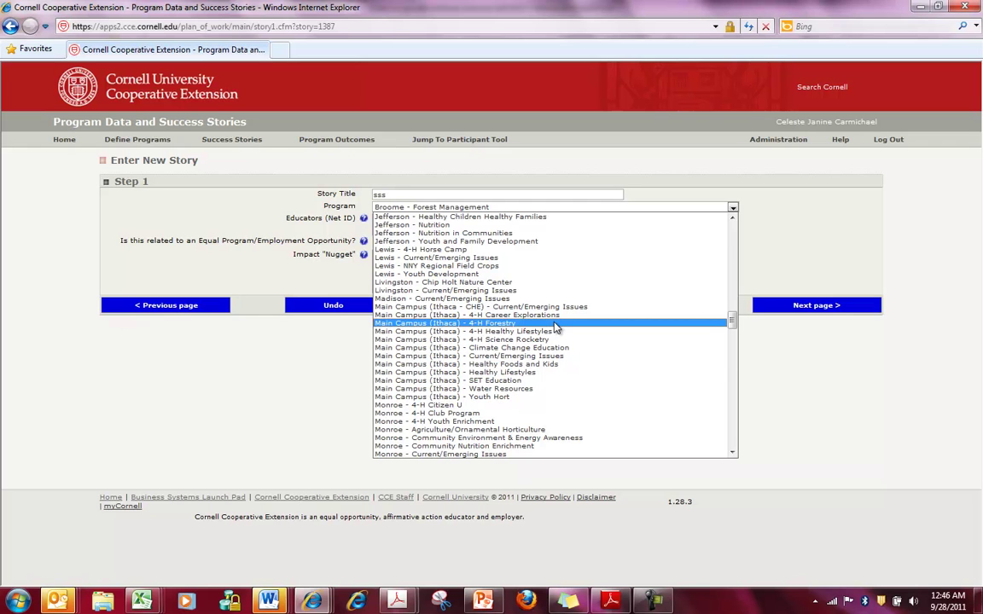
{"action": "left_click", "coordinate": [497, 383]}
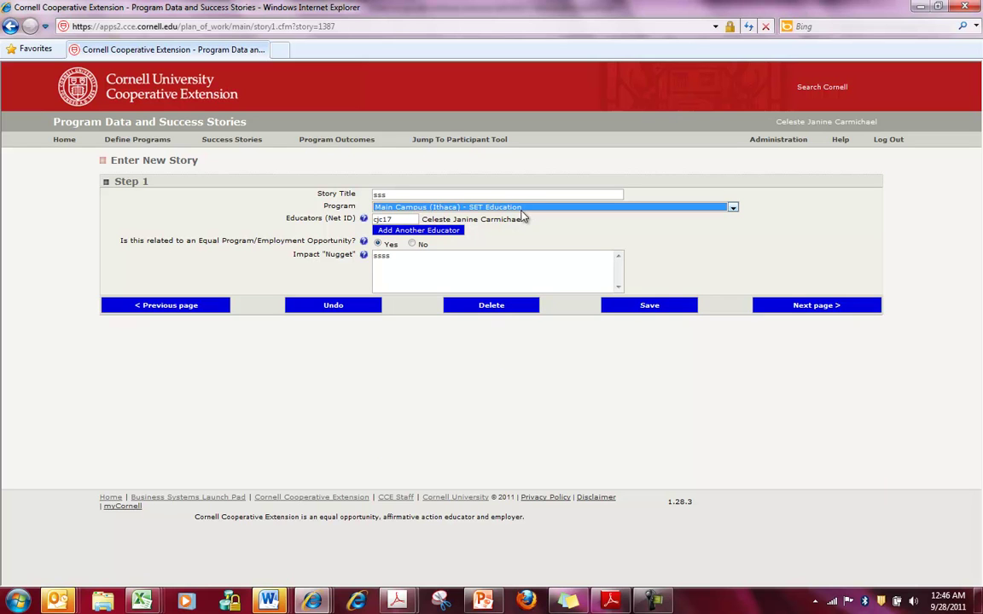
Check the educator field and the Equal Program/Employment Opportunity help, and advance the story through Step 2 to Step 3
{"action": "left_click", "coordinate": [409, 230]}
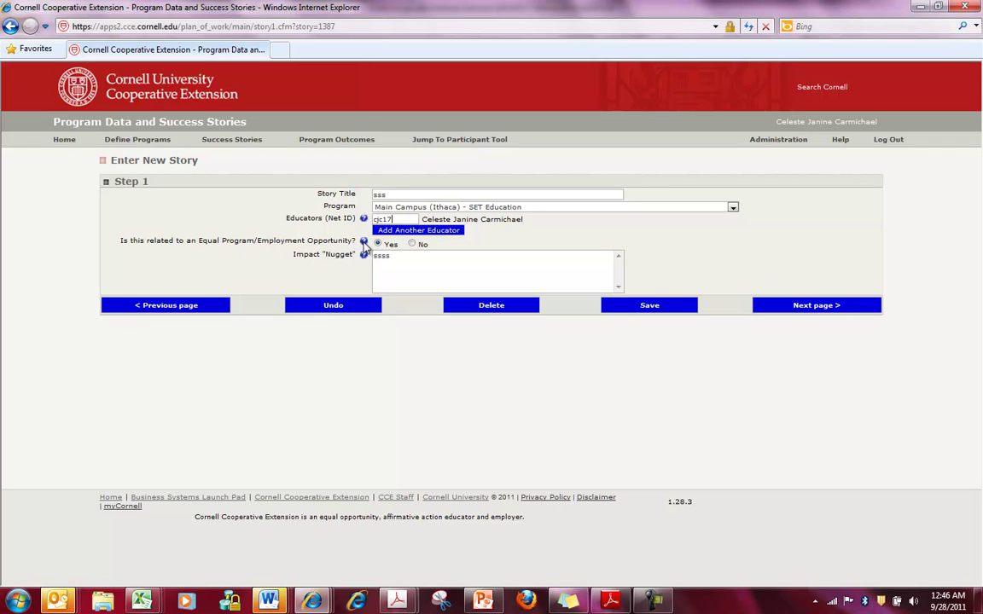
{"action": "mouse_move", "coordinate": [364, 243]}
{"action": "left_click", "coordinate": [844, 305]}
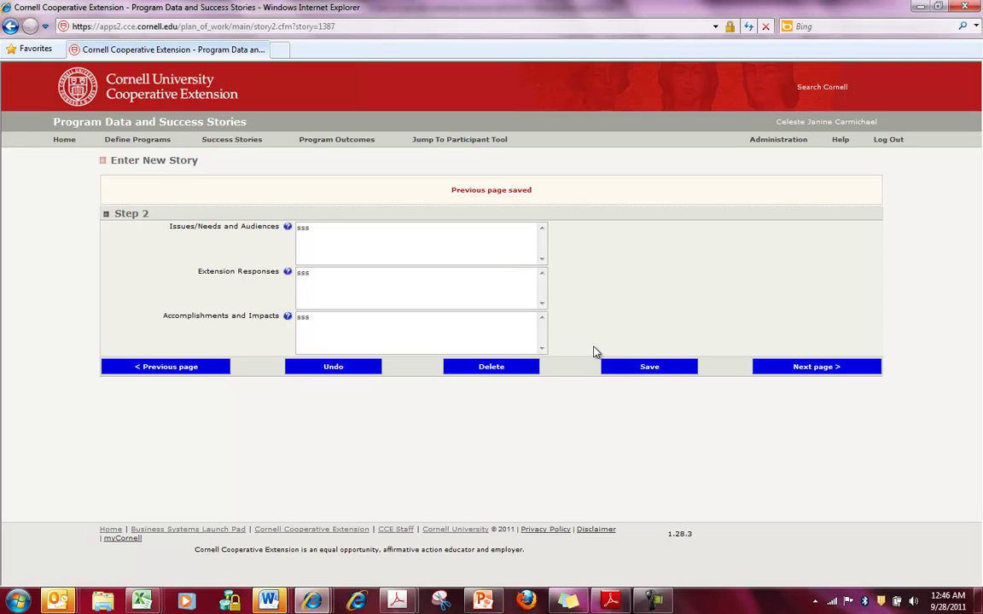
{"action": "left_click", "coordinate": [807, 368]}
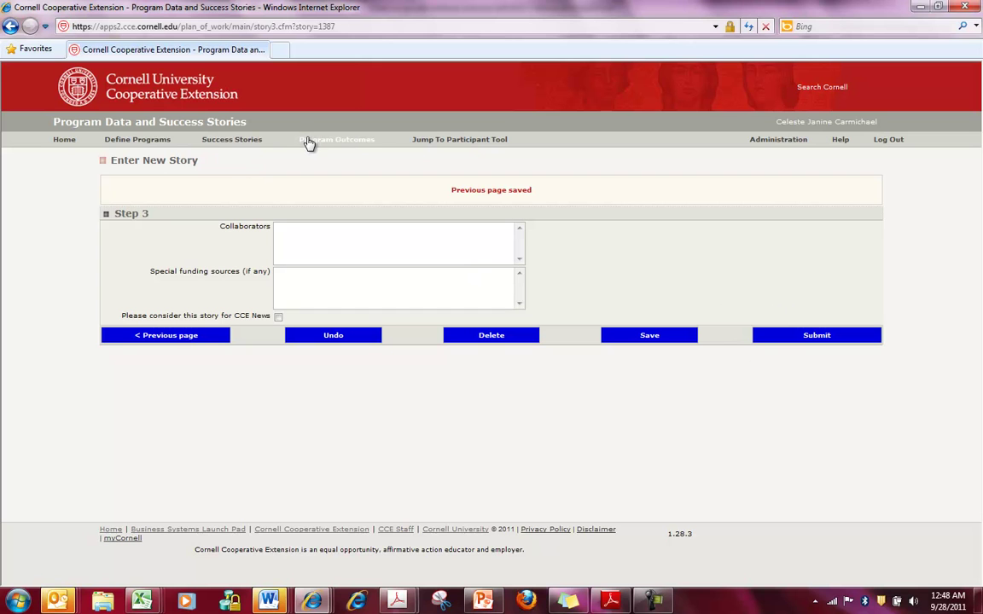
Switch to the participant tool and examine the fields of the individual enrollment web form for program event participants
{"action": "left_click", "coordinate": [445, 143]}
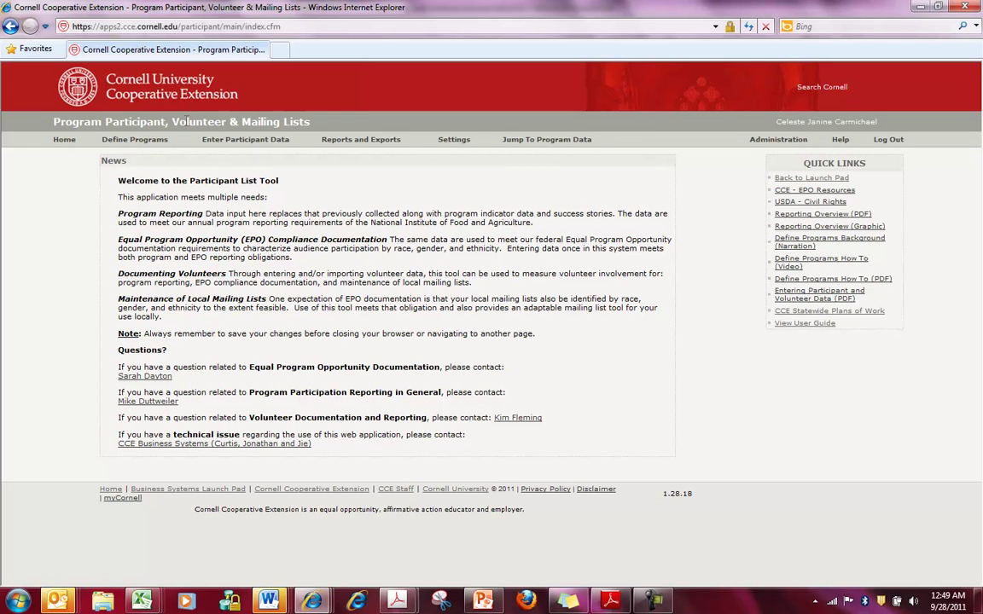
{"action": "left_click", "coordinate": [252, 142]}
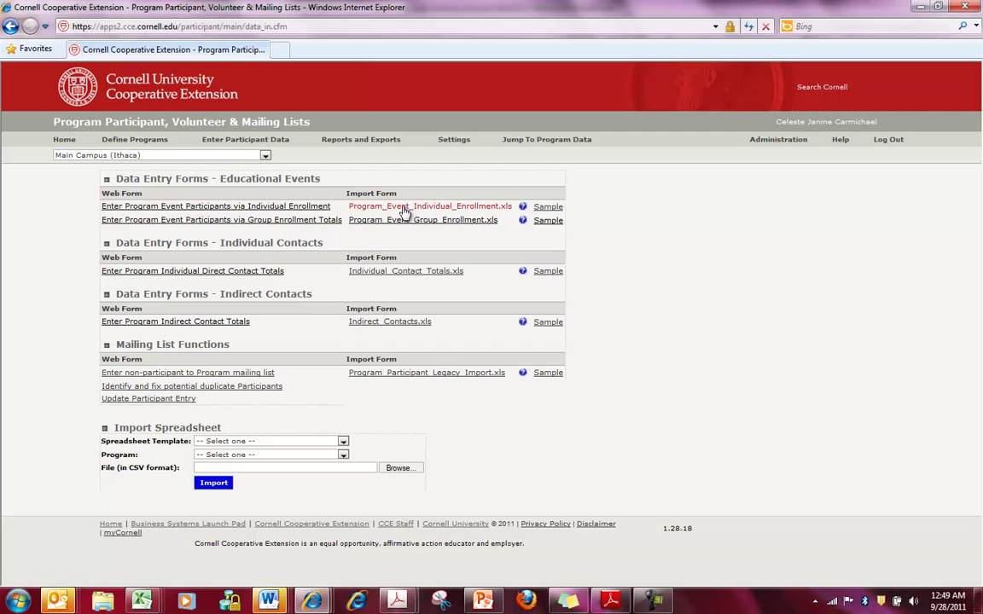
{"action": "left_click", "coordinate": [290, 209]}
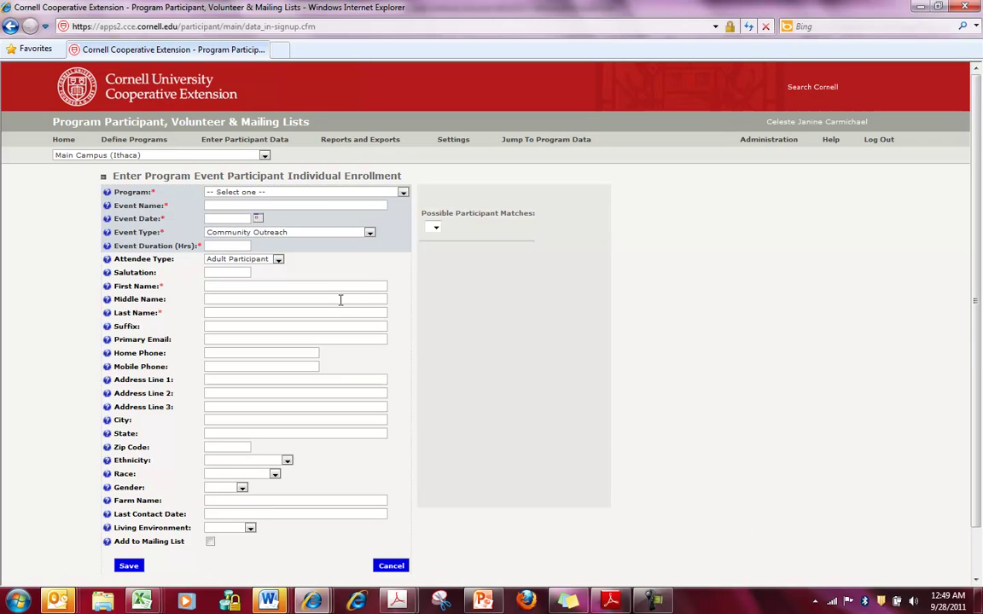
{"action": "scroll", "coordinate": [340, 303], "scroll_direction": "down", "scroll_amount": 1}
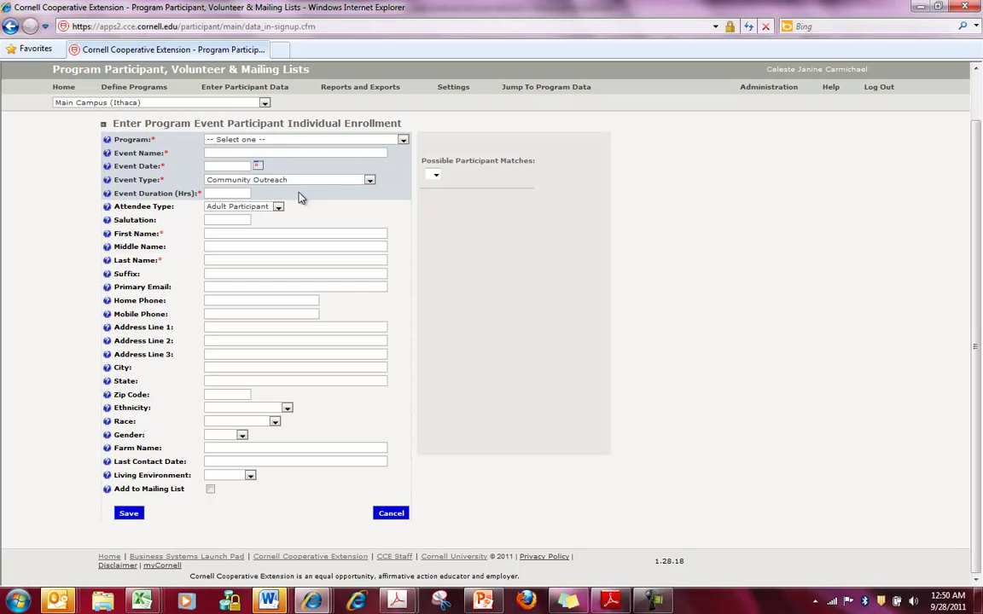
Open the group enrollment totals web form, set its program to 4-H Healthy Lifestyles, and check the event type options, keeping Community Outreach
{"action": "left_click", "coordinate": [236, 91]}
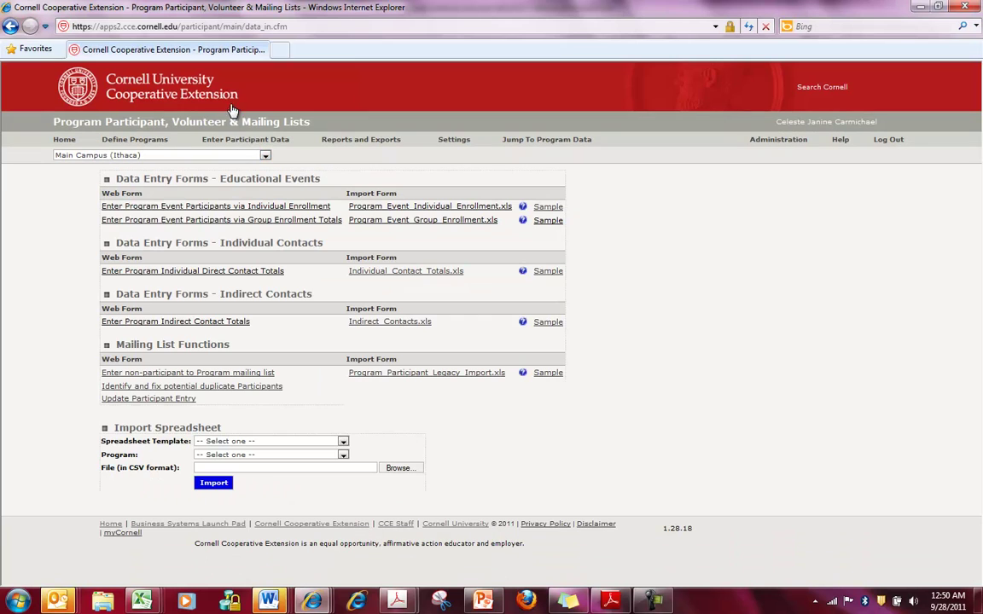
{"action": "left_click", "coordinate": [220, 221]}
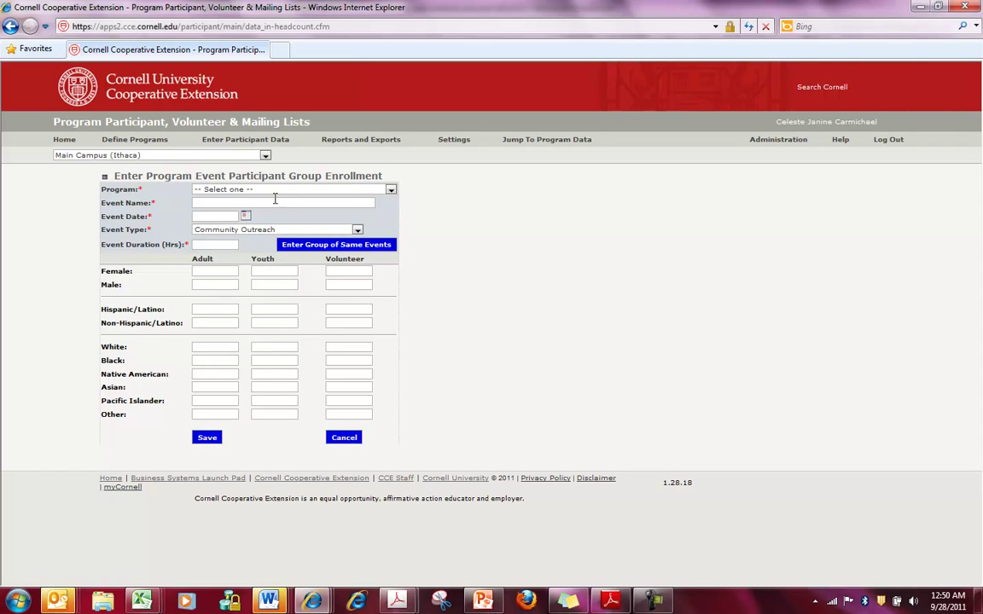
{"action": "left_click", "coordinate": [391, 190]}
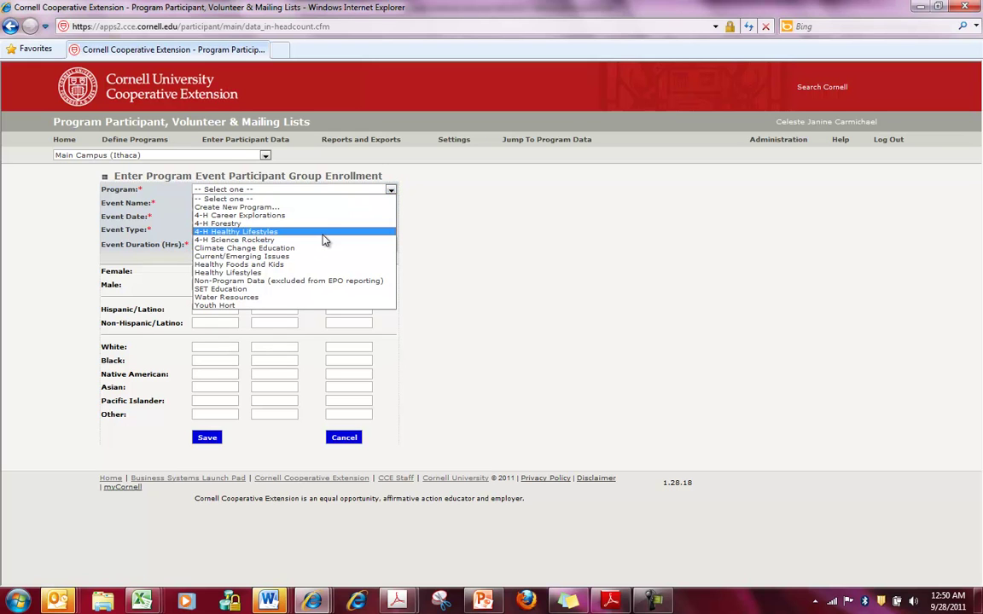
{"action": "left_click", "coordinate": [294, 231]}
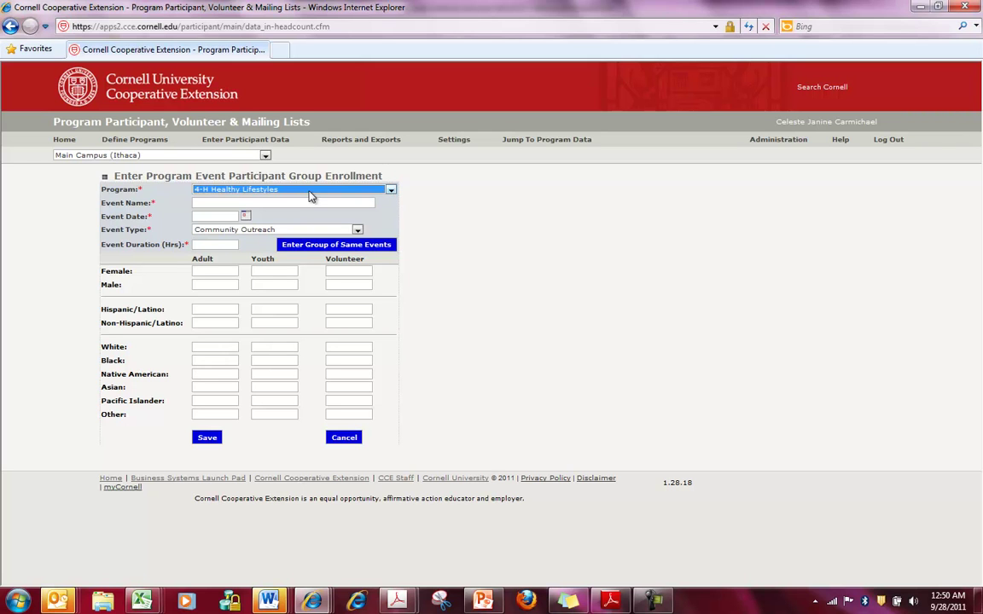
{"action": "left_click", "coordinate": [220, 203]}
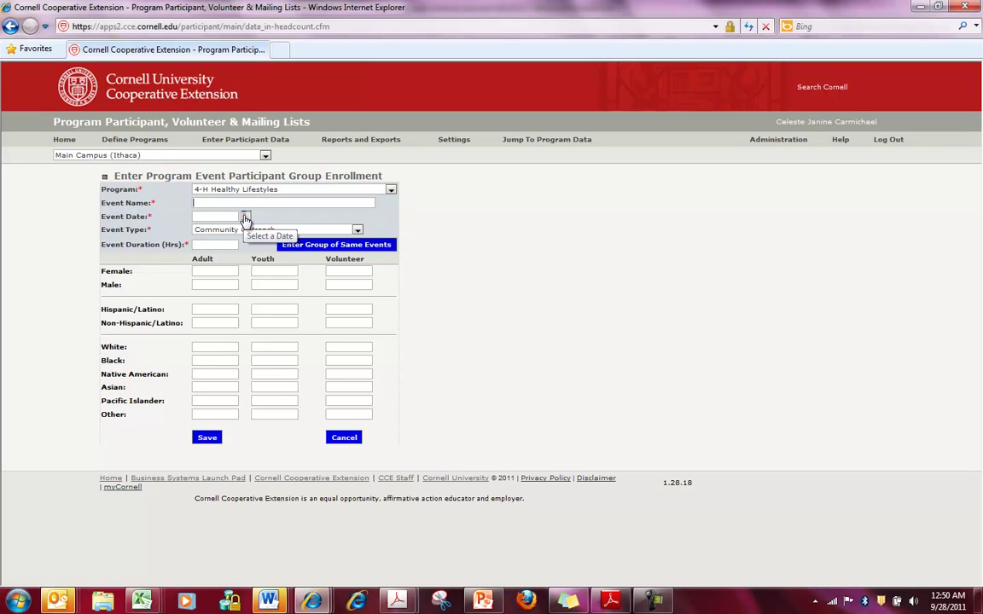
{"action": "left_click", "coordinate": [359, 230]}
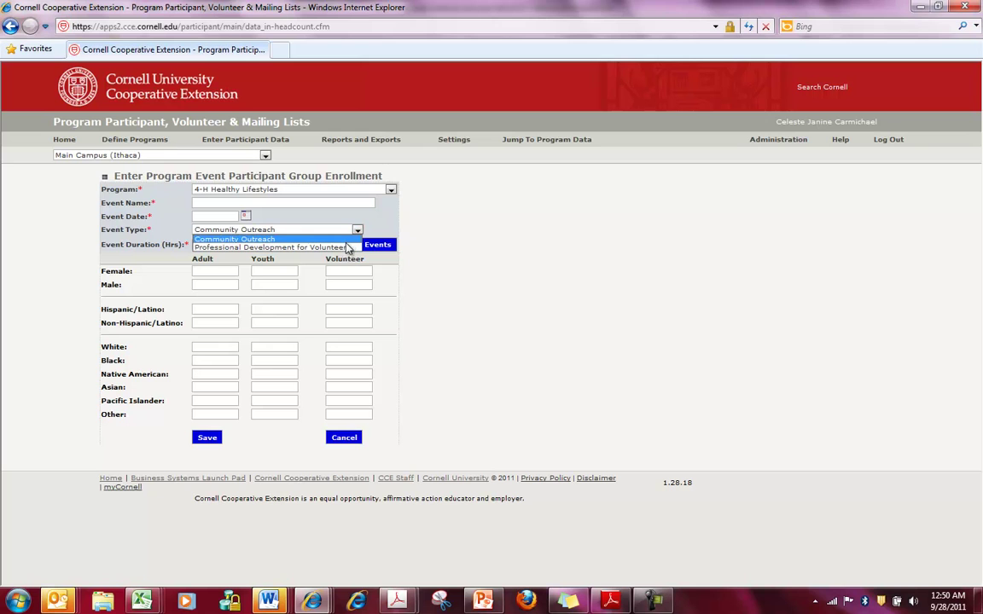
{"action": "left_click", "coordinate": [331, 226]}
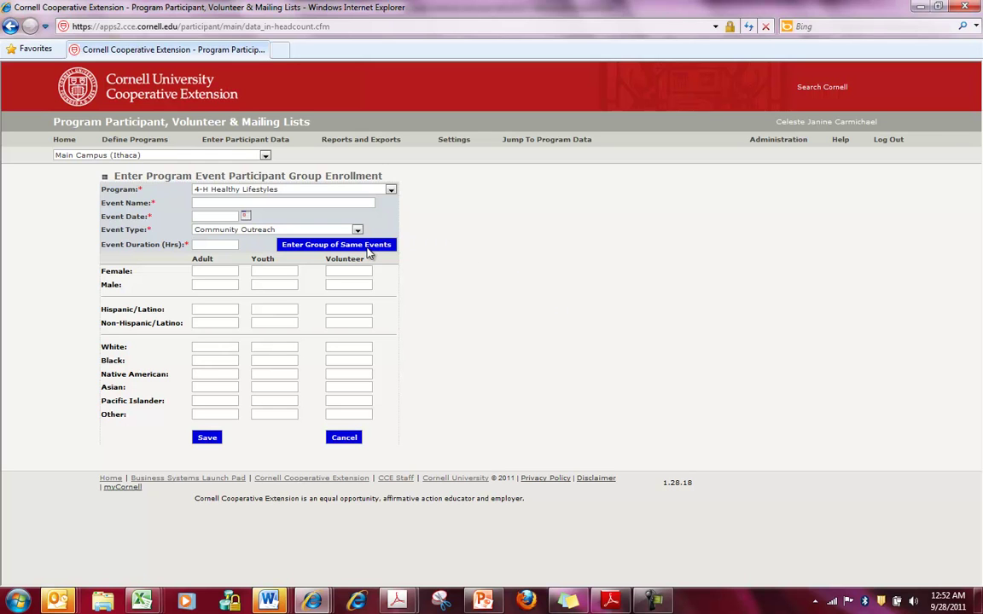
Switch to entering a group of same events, with start date 09/01/2011 and end date 09/30/2011
{"action": "left_click", "coordinate": [369, 245]}
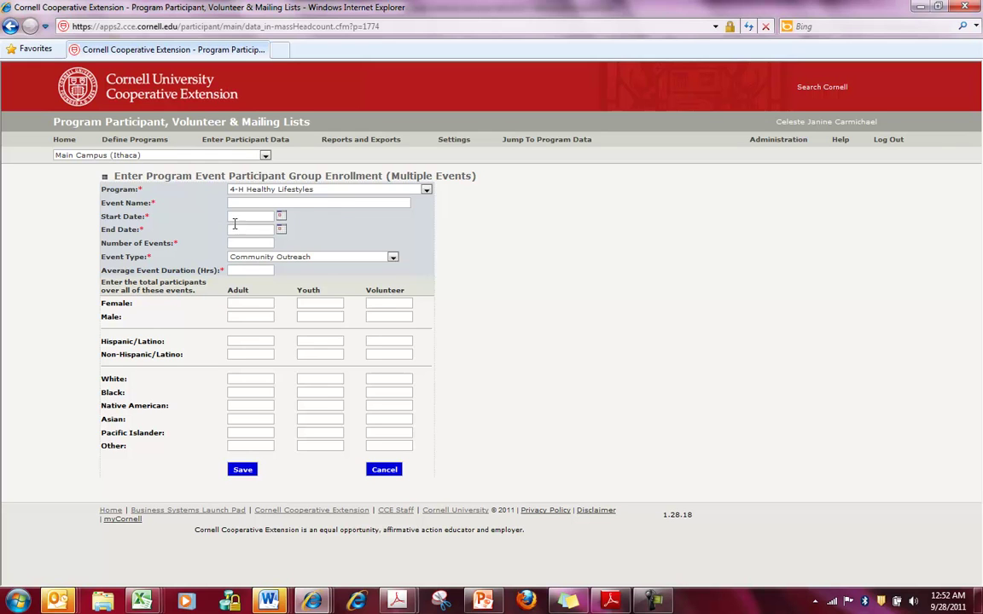
{"action": "left_click", "coordinate": [281, 217]}
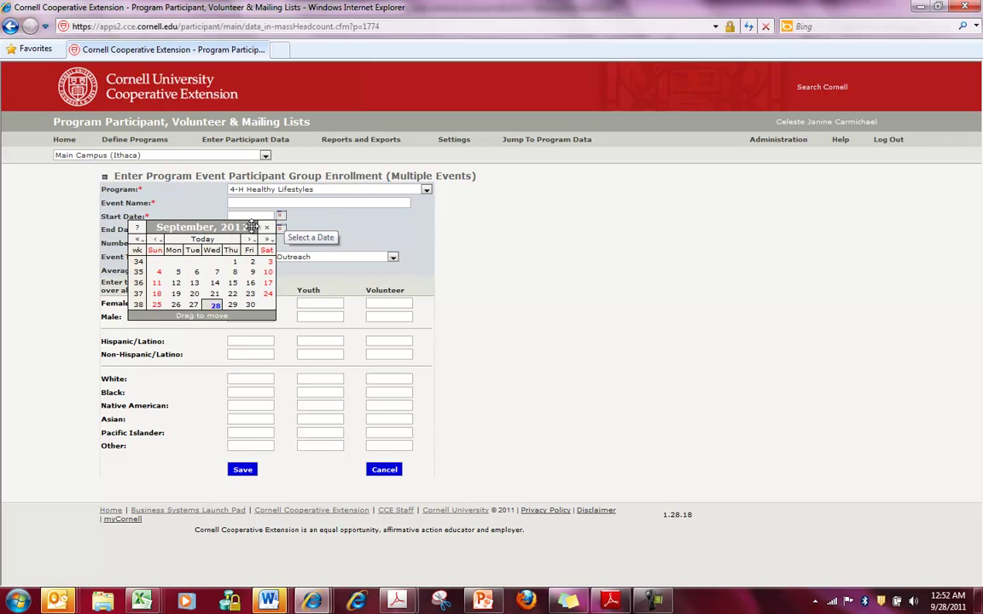
{"action": "left_click", "coordinate": [232, 264]}
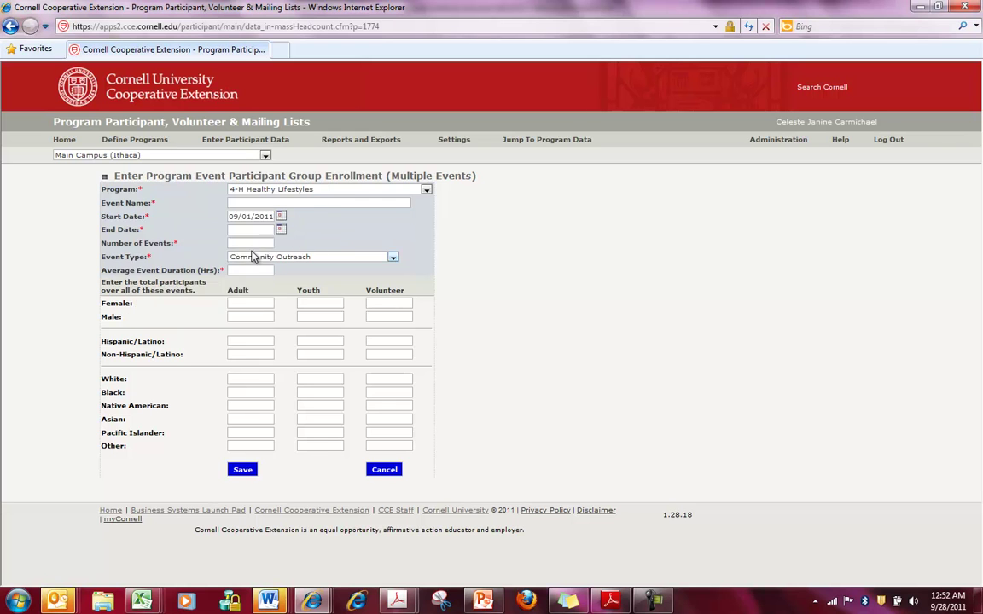
{"action": "left_click", "coordinate": [282, 230]}
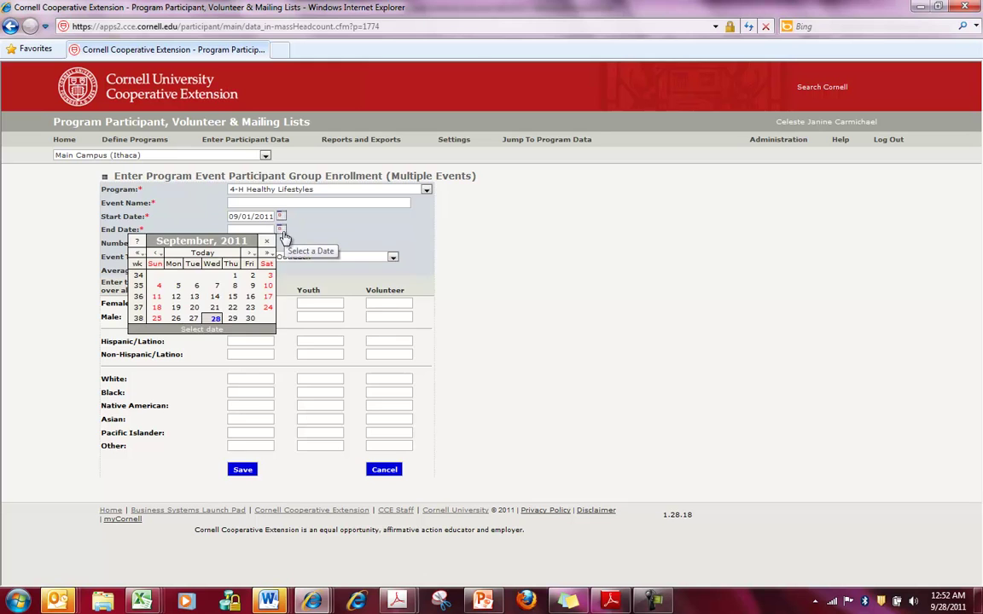
{"action": "left_click", "coordinate": [250, 318]}
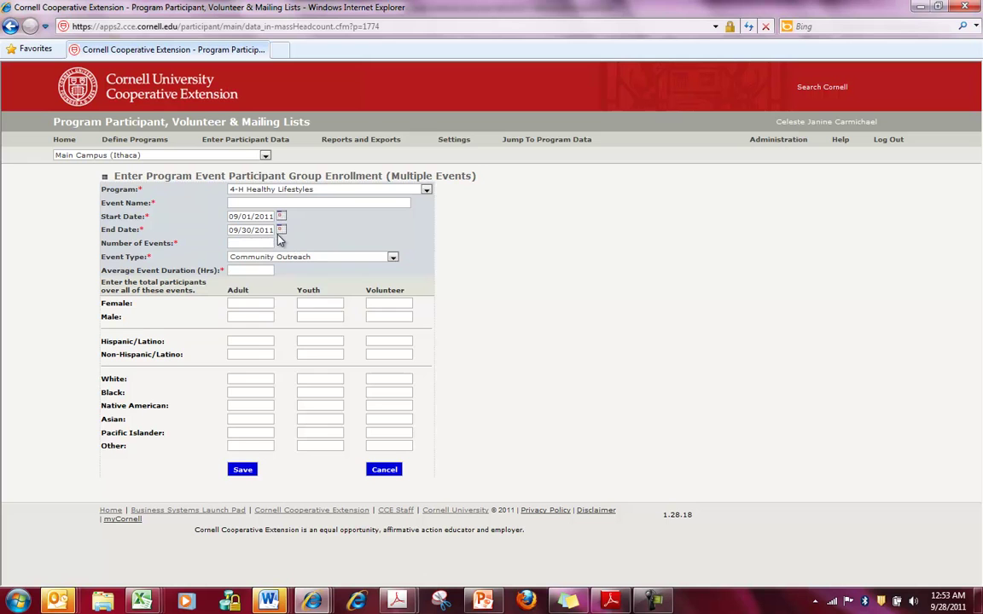
Enter 8 Community Outreach events with an average duration of 2 hours, and abandon the multiple-event enrollment form
{"action": "left_click", "coordinate": [244, 244]}
{"action": "type", "text": "8"}
{"action": "left_click", "coordinate": [356, 259]}
{"action": "left_click", "coordinate": [340, 266]}
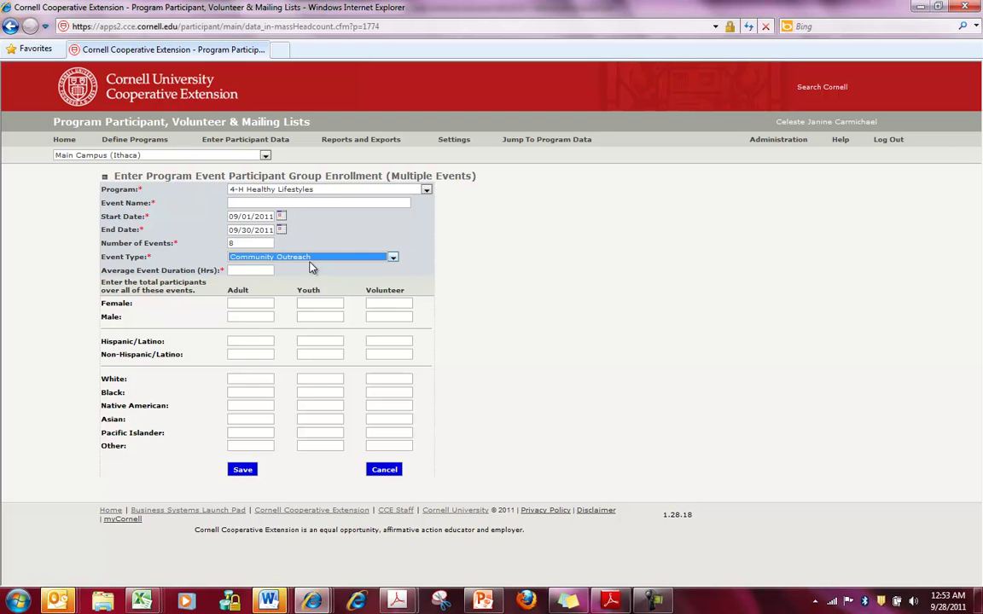
{"action": "left_click", "coordinate": [261, 271]}
{"action": "type", "text": "2"}
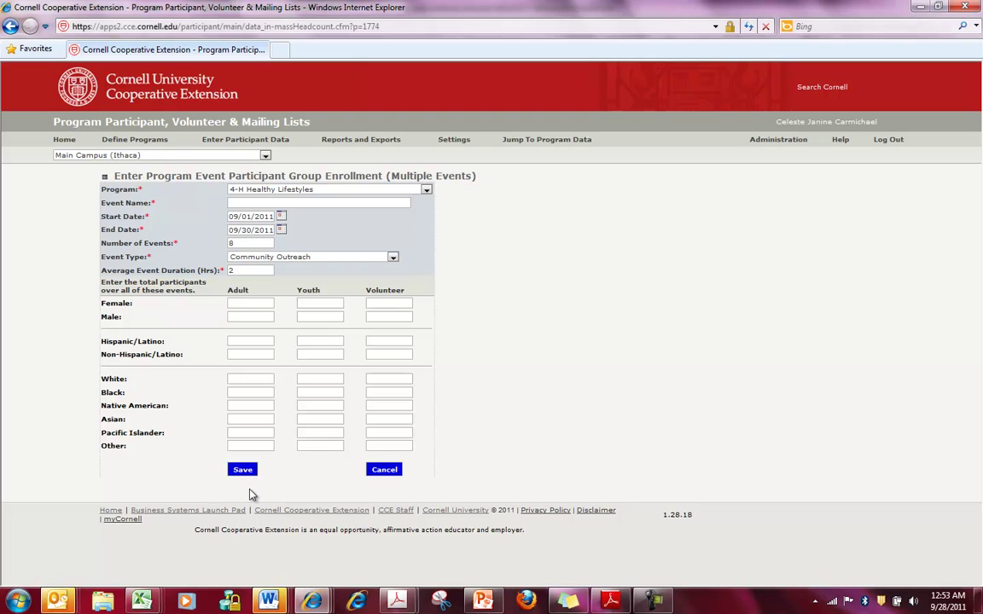
{"action": "left_click", "coordinate": [384, 471]}
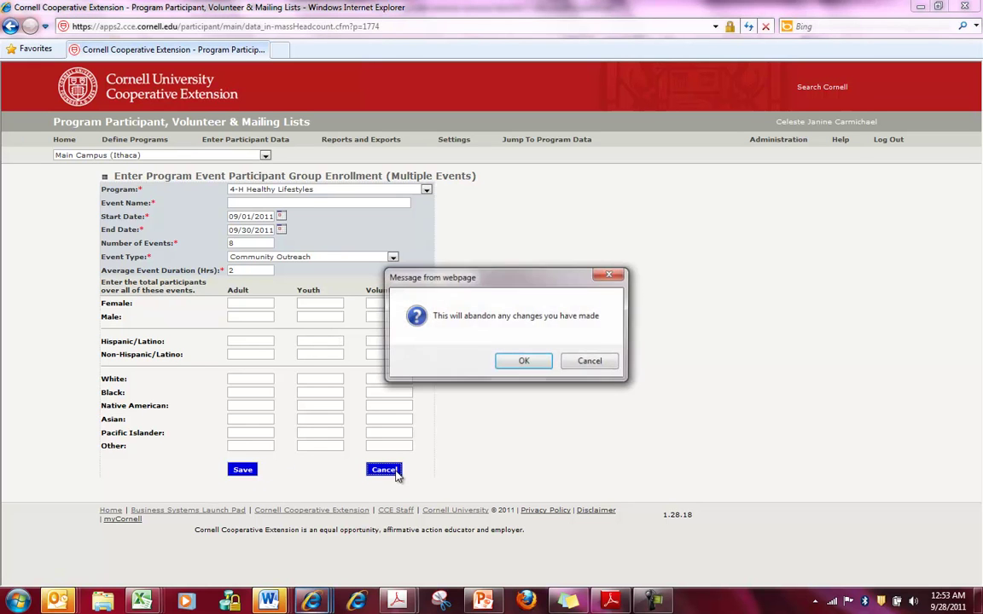
{"action": "left_click", "coordinate": [524, 361]}
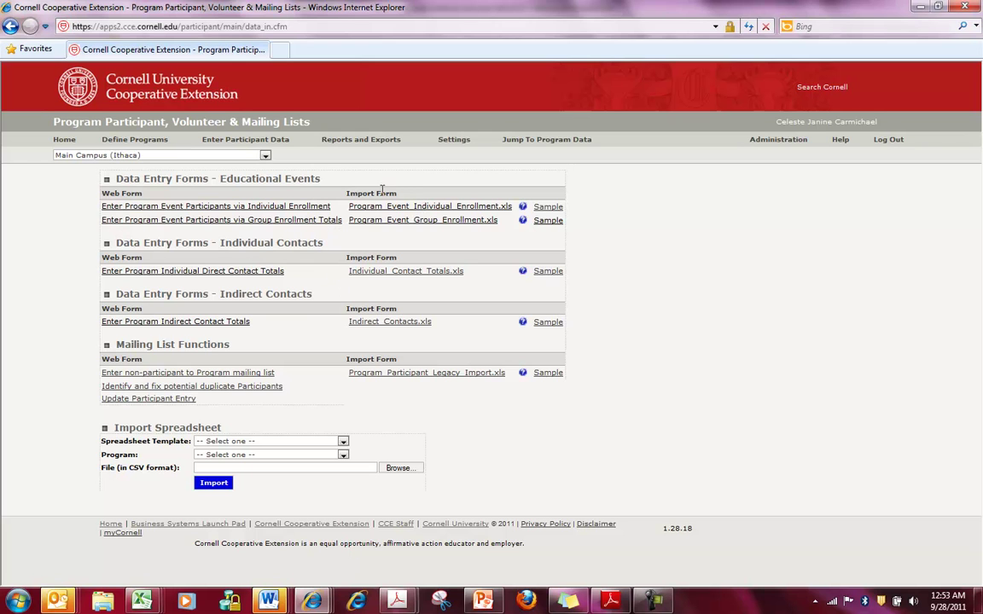
Open the Program_Event_Individual_Enrollment.xls import form, examine its column headings, and return to the data entry page
{"action": "left_click", "coordinate": [416, 209]}
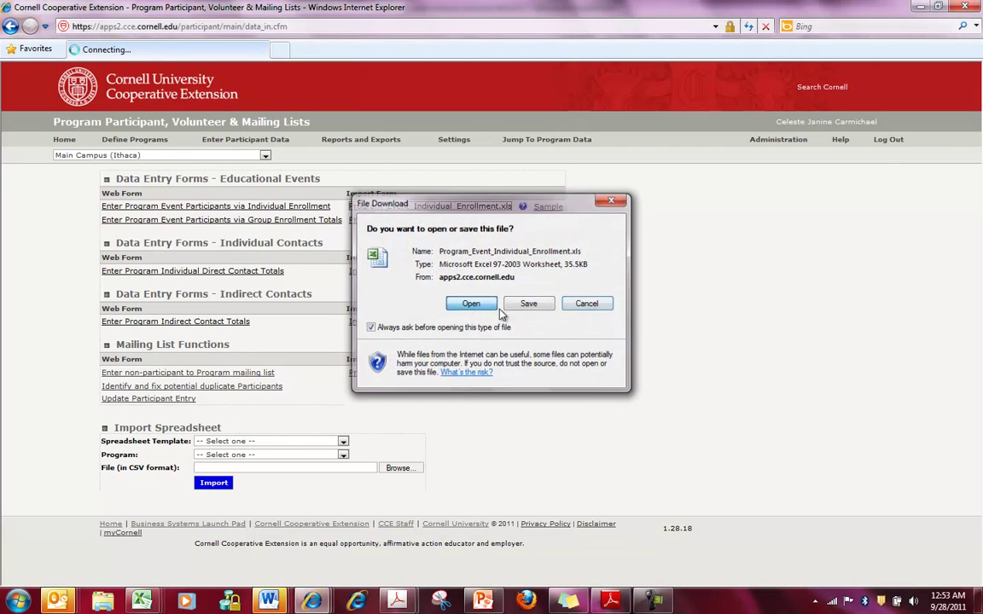
{"action": "left_click", "coordinate": [476, 308]}
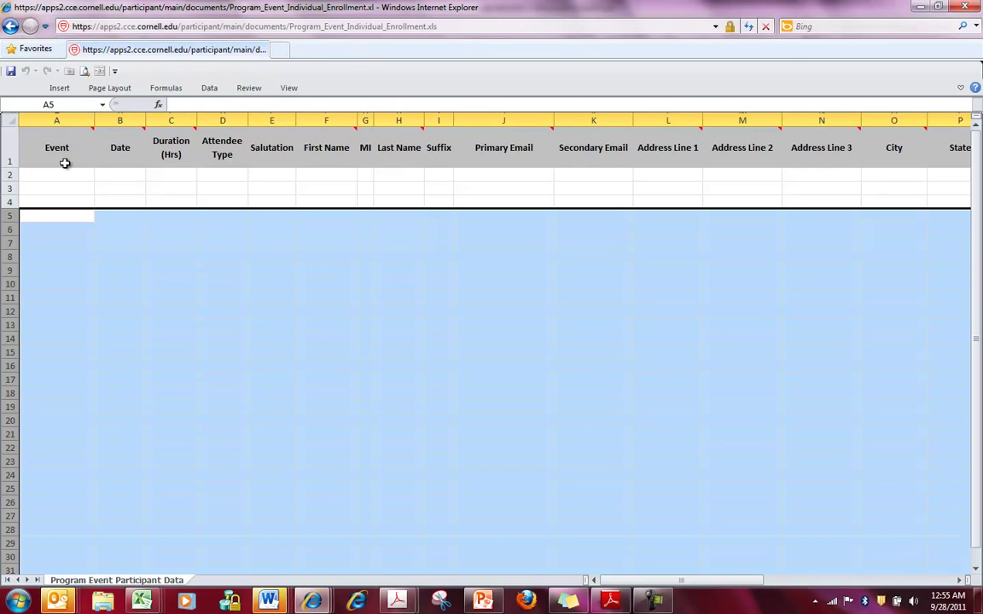
{"action": "mouse_move", "coordinate": [88, 164]}
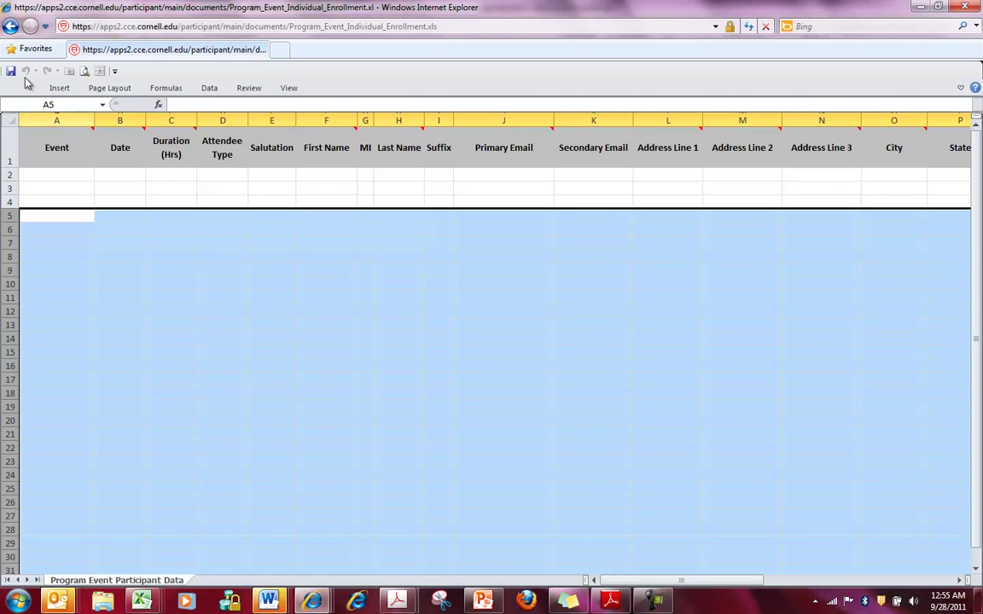
{"action": "left_click", "coordinate": [9, 25]}
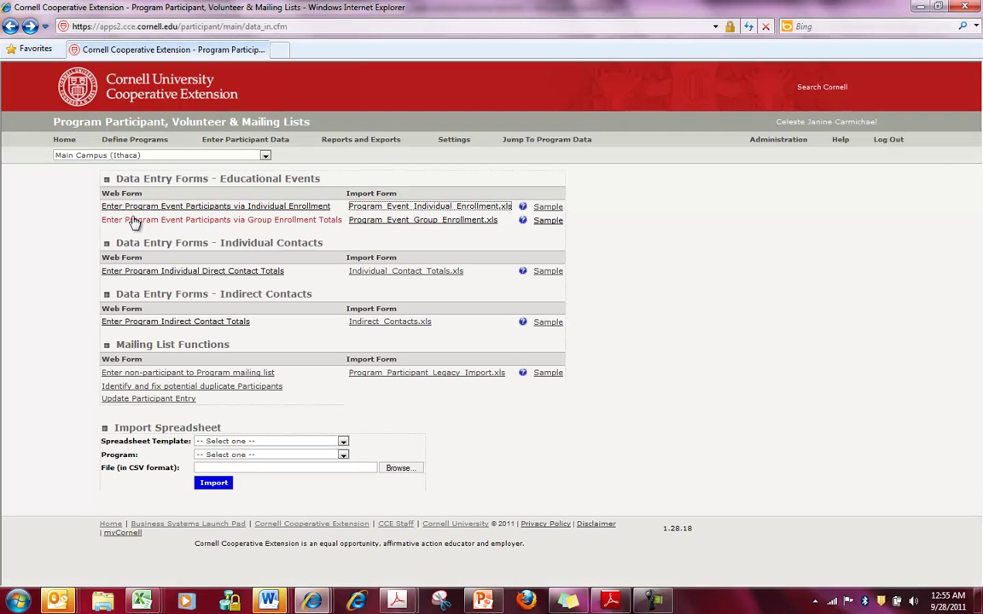
Set the spreadsheet import to the Program_Event_Group_Enrollment template and the 4-H Healthy Lifestyles program
{"action": "left_click", "coordinate": [342, 441]}
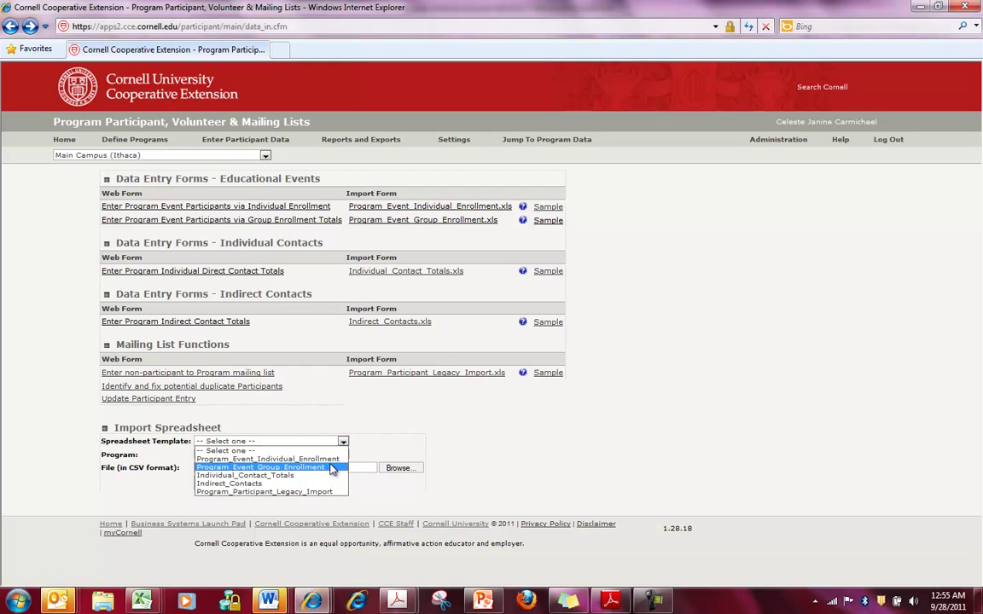
{"action": "left_click", "coordinate": [331, 468]}
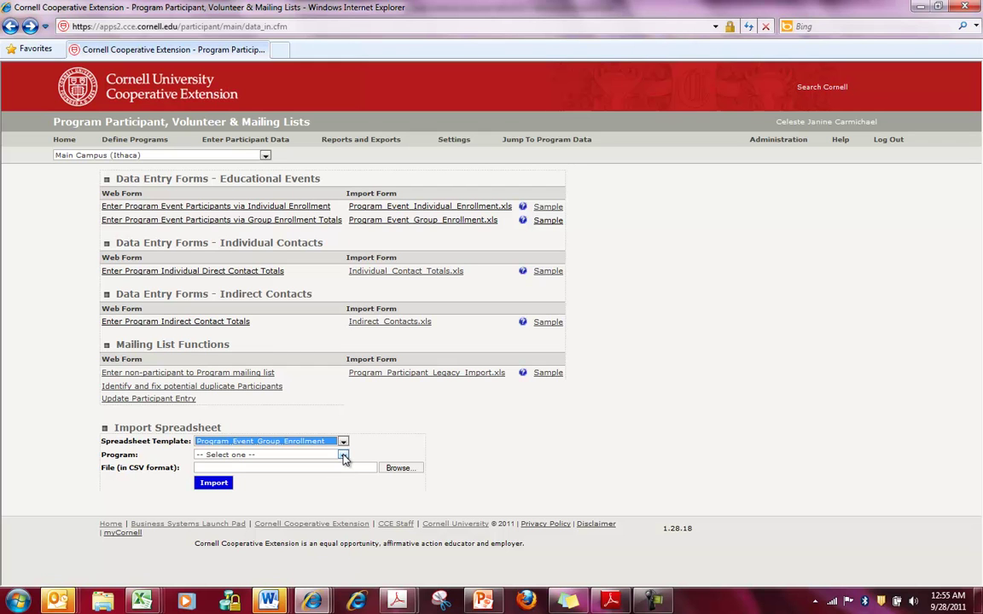
{"action": "left_click", "coordinate": [343, 456]}
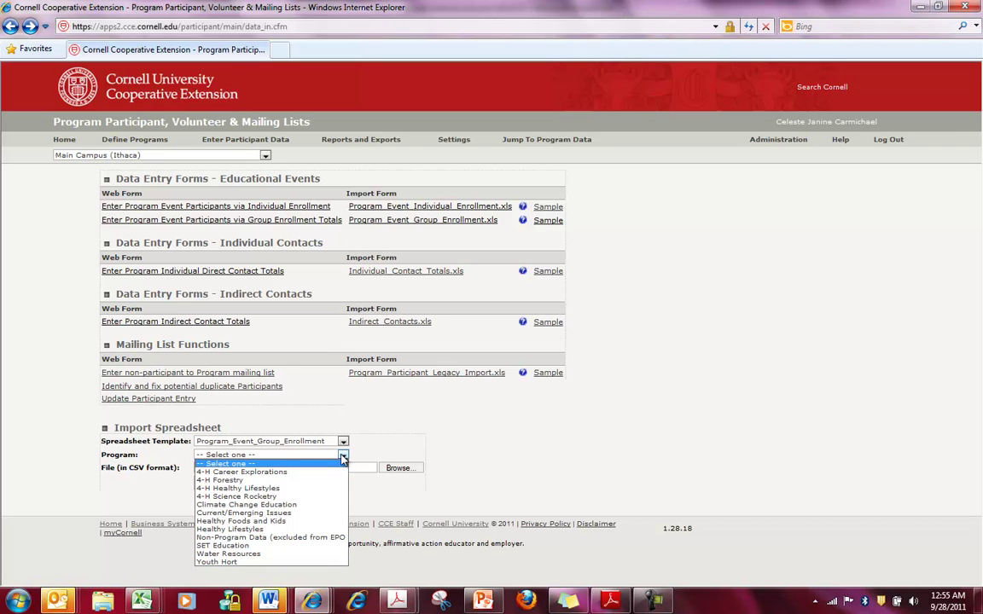
{"action": "left_click", "coordinate": [288, 489]}
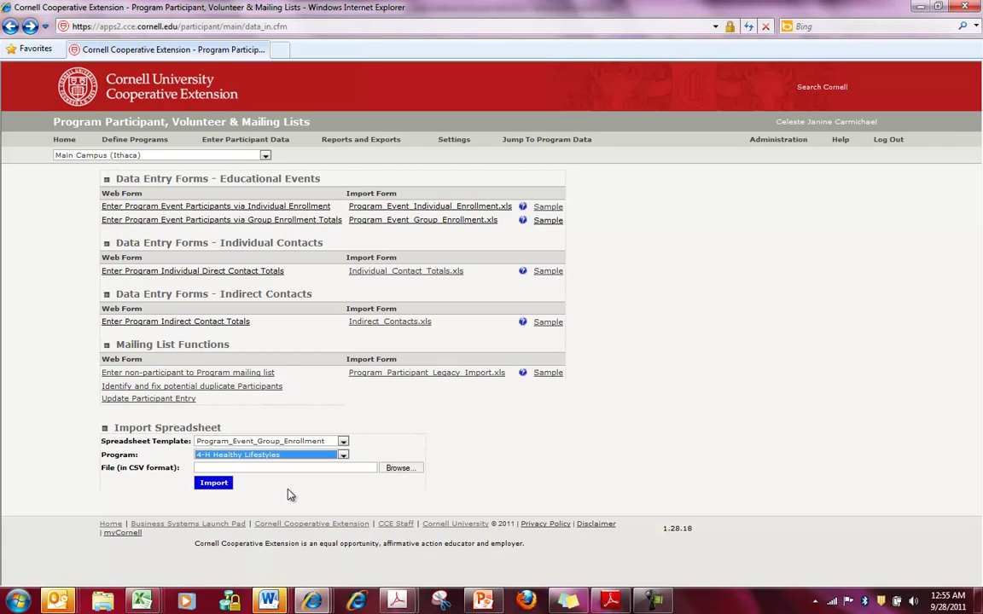
Choose the Program_Event_Group_Enrollment_4HScience file from the accountability folder as the CSV file to import
{"action": "left_click", "coordinate": [396, 469]}
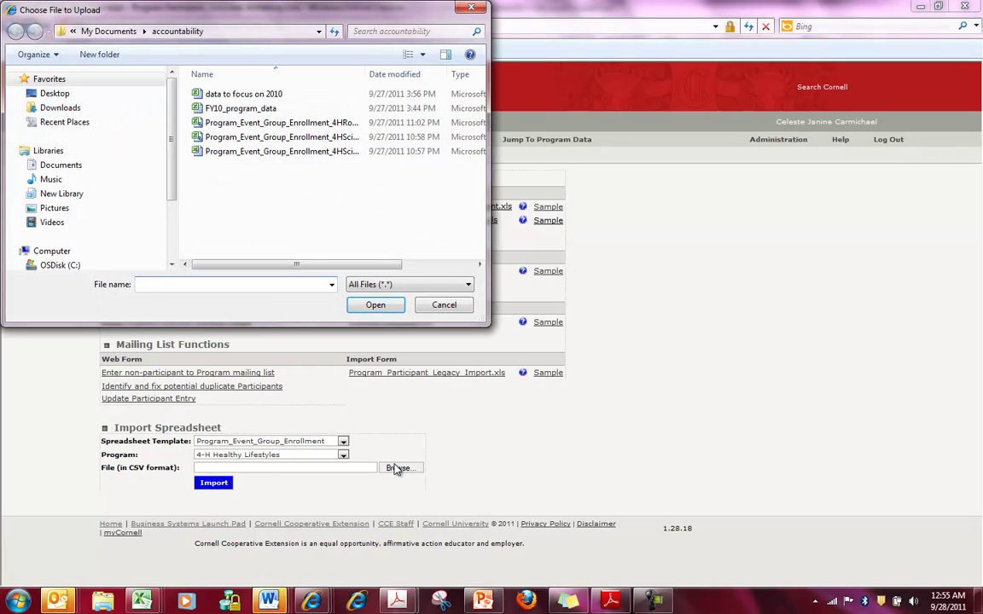
{"action": "left_click_drag", "start_coordinate": [489, 323], "coordinate": [708, 324]}
{"action": "left_click", "coordinate": [281, 137]}
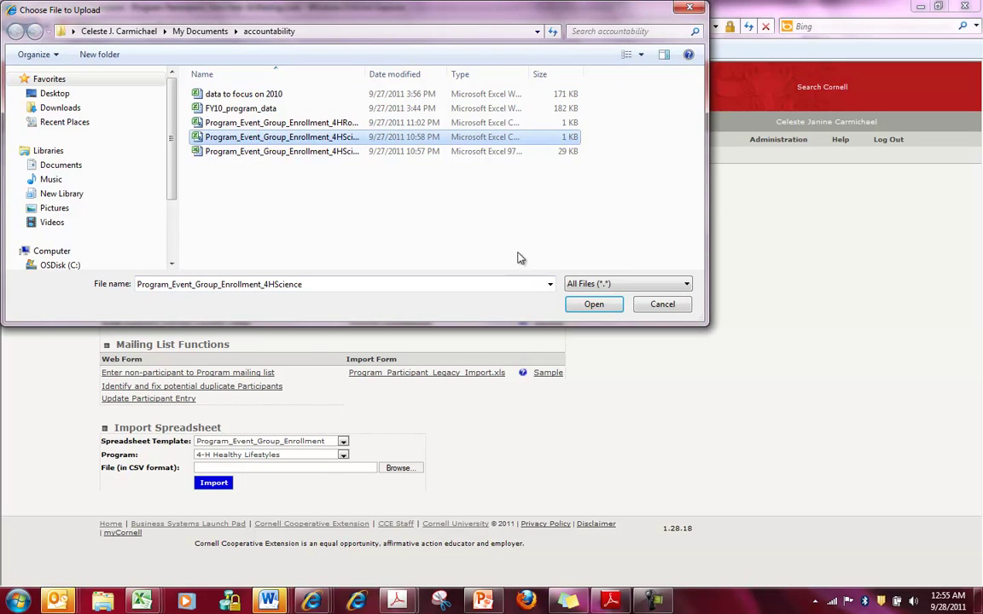
{"action": "left_click", "coordinate": [593, 304]}
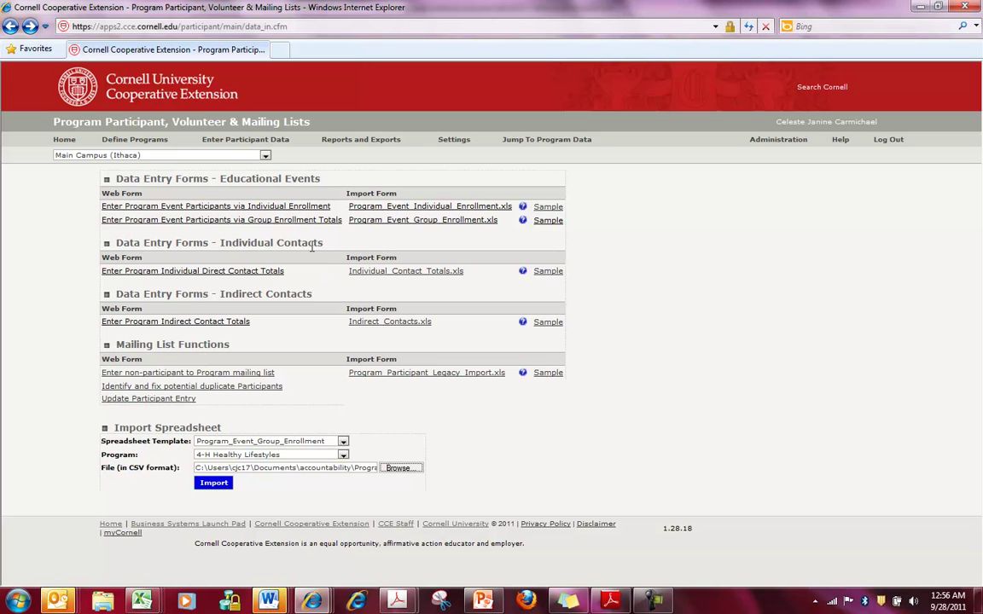
Open the web form for individual direct contact totals, examine its fields, and return to the participant data entry page
{"action": "left_click", "coordinate": [200, 271]}
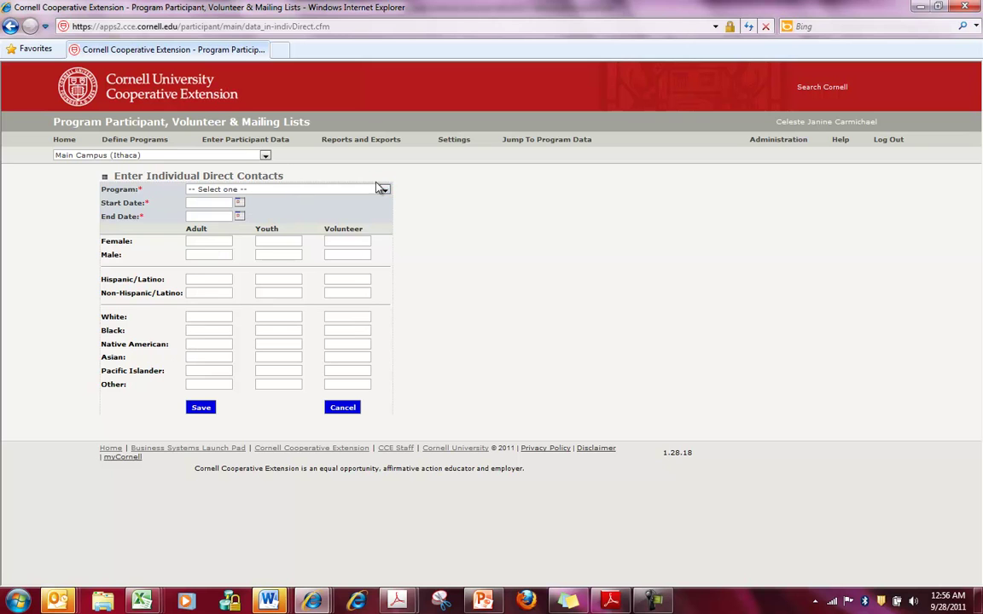
{"action": "left_click", "coordinate": [234, 144]}
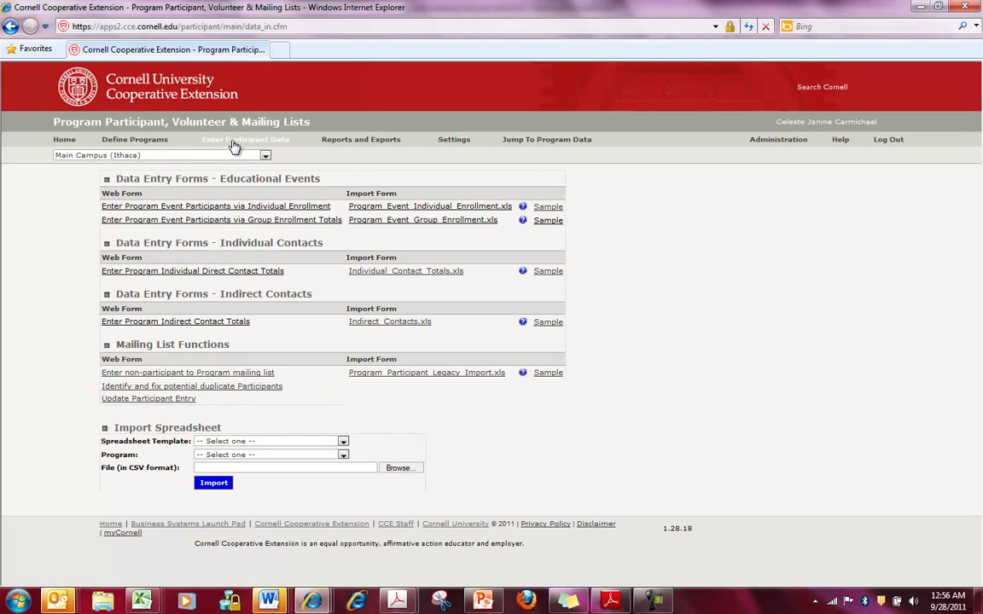
Start an indirect contact totals entry for the Healthy Lifestyles program with the description "web page updates"
{"action": "left_click", "coordinate": [231, 323]}
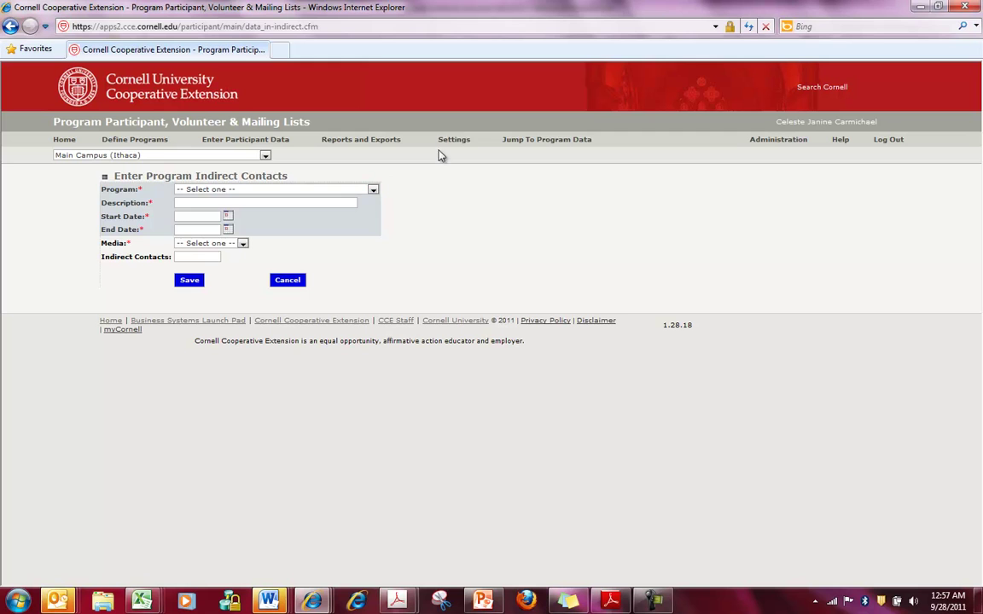
{"action": "left_click", "coordinate": [375, 189]}
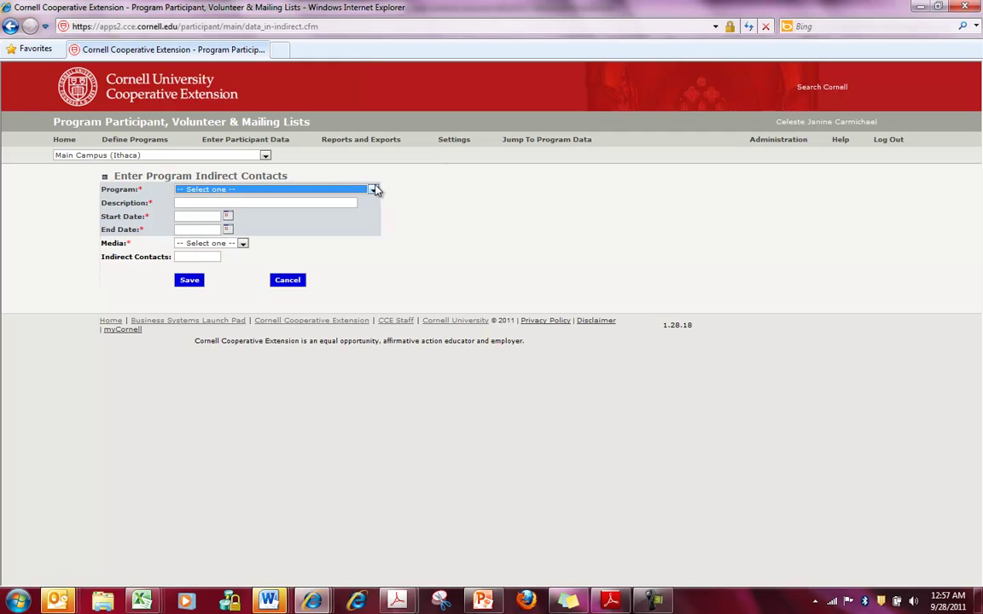
{"action": "left_click", "coordinate": [374, 189]}
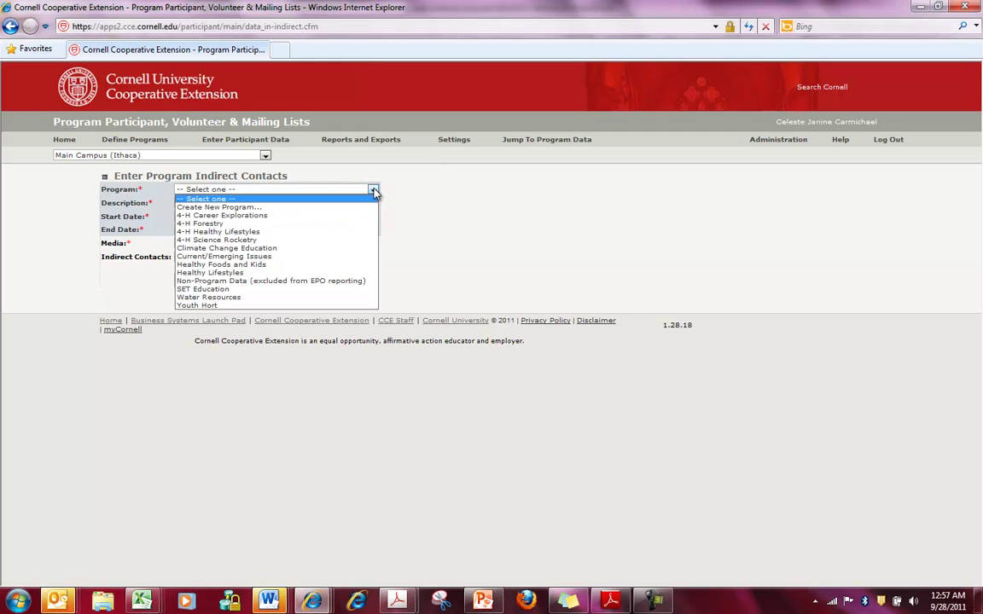
{"action": "left_click", "coordinate": [277, 273]}
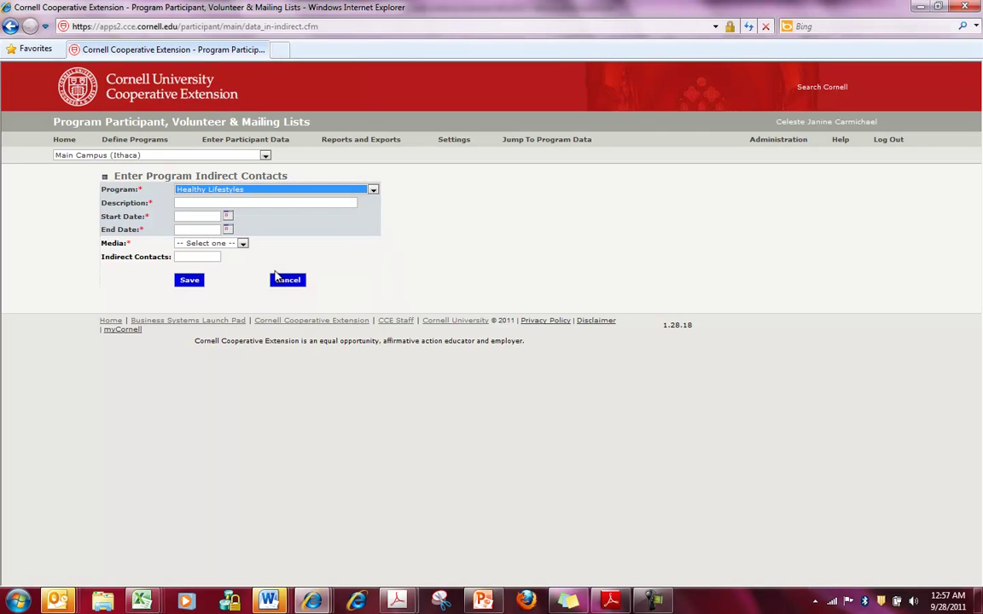
{"action": "left_click", "coordinate": [242, 202]}
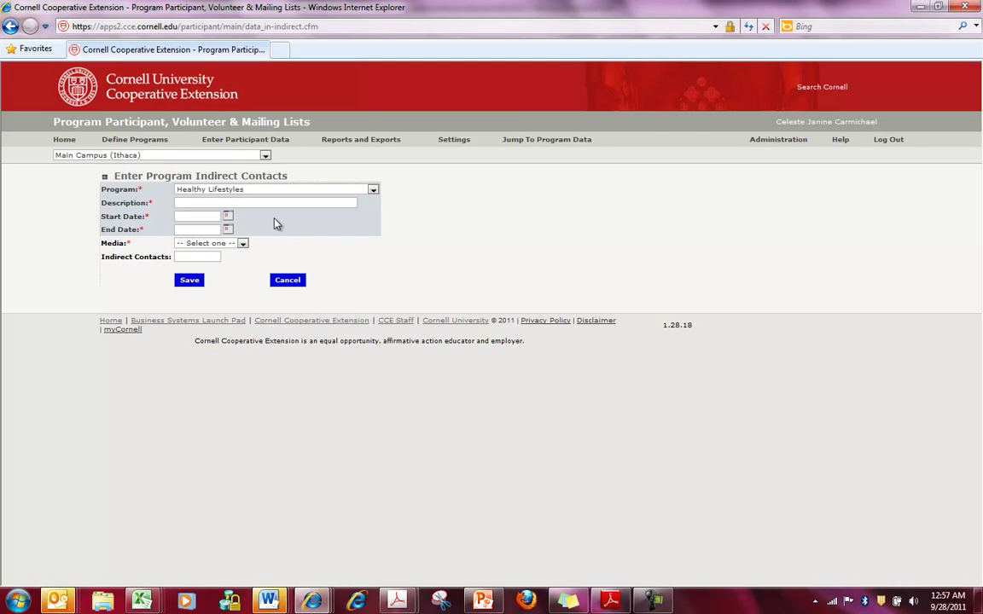
{"action": "type", "text": "web page updates"}
Set the indirect contacts period to 09/01/2011 through 09/30/2011 and the media to Internet
{"action": "left_click", "coordinate": [228, 219]}
{"action": "left_click", "coordinate": [181, 266]}
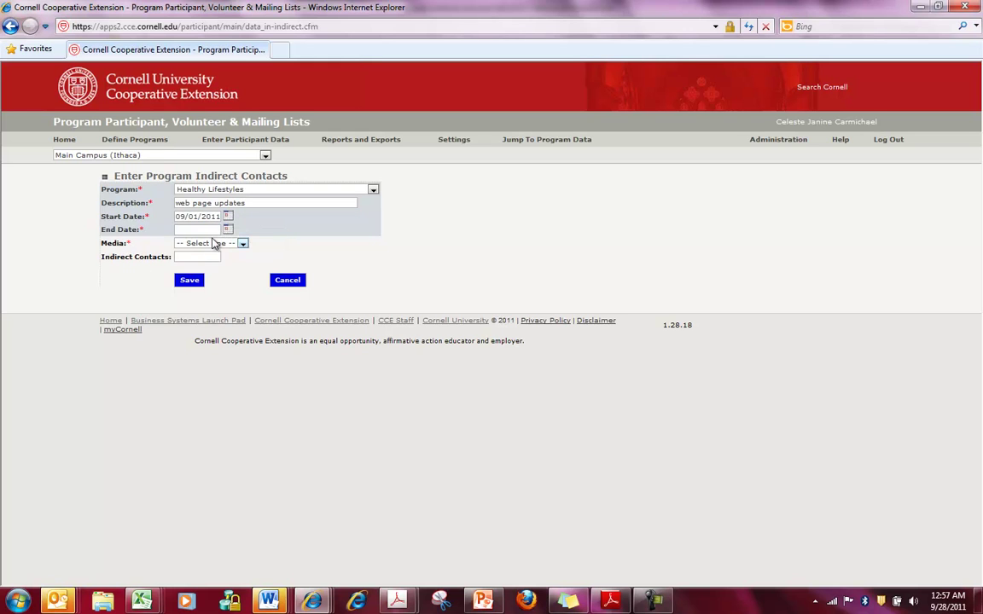
{"action": "left_click", "coordinate": [227, 230]}
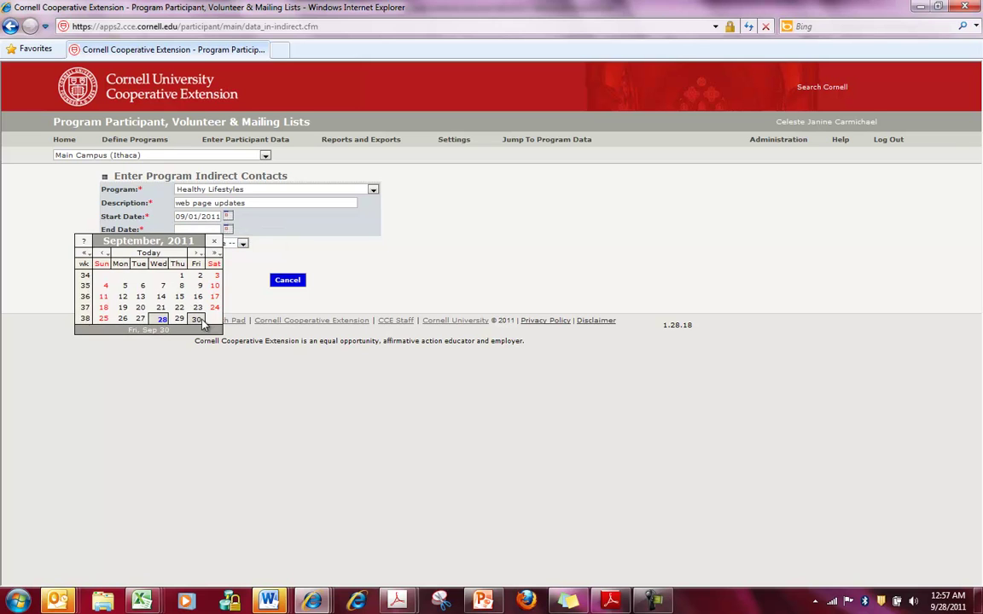
{"action": "left_click", "coordinate": [200, 321]}
{"action": "left_click", "coordinate": [242, 245]}
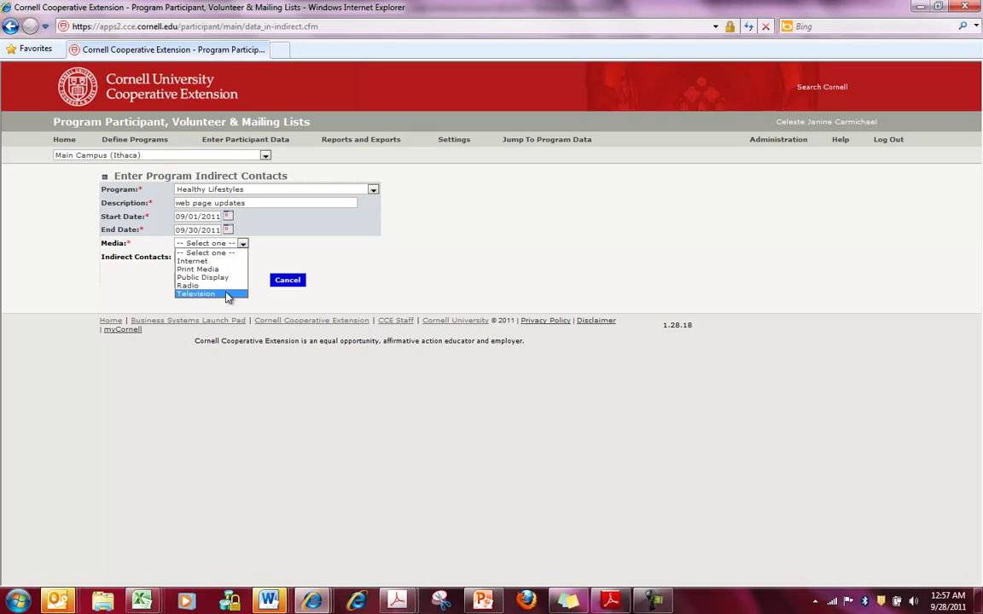
{"action": "left_click", "coordinate": [205, 260]}
{"action": "left_click", "coordinate": [205, 258]}
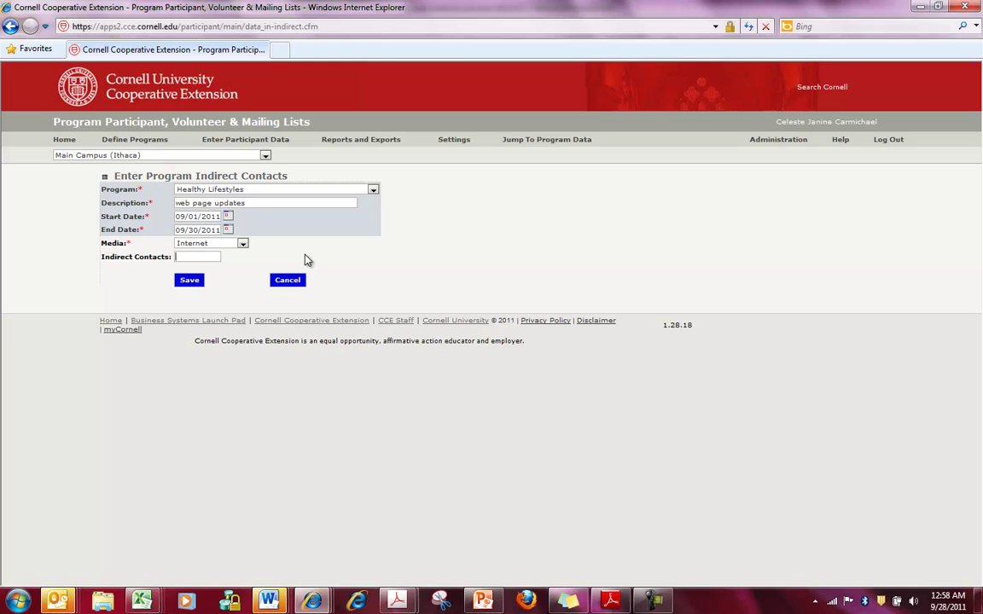
Change the media to Print Media and the indirect contacts period to 10/01/2011 through 09/30/2012
{"action": "left_click", "coordinate": [243, 243]}
{"action": "left_click", "coordinate": [243, 243]}
{"action": "left_click", "coordinate": [227, 270]}
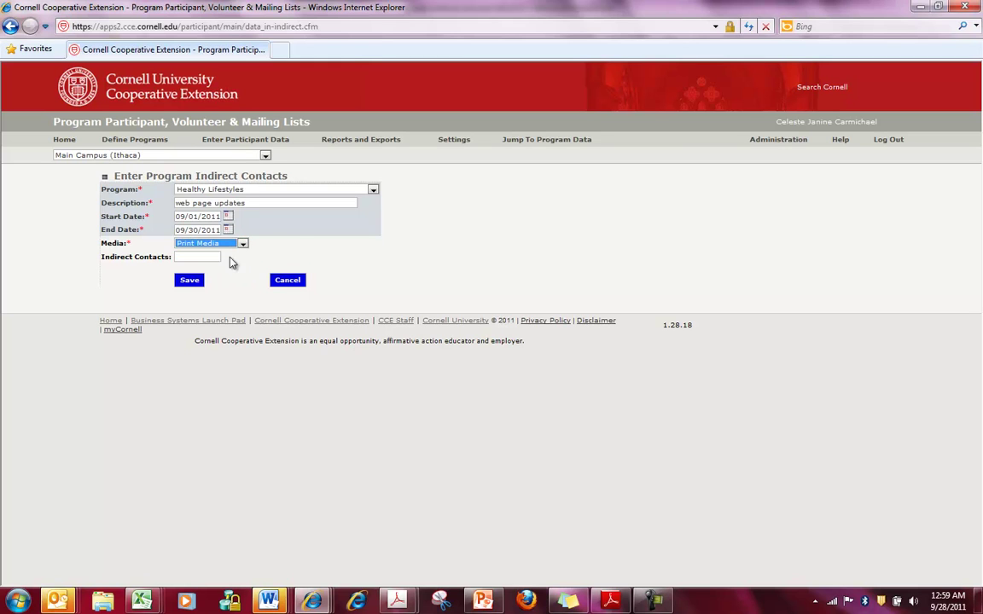
{"action": "left_click", "coordinate": [227, 216]}
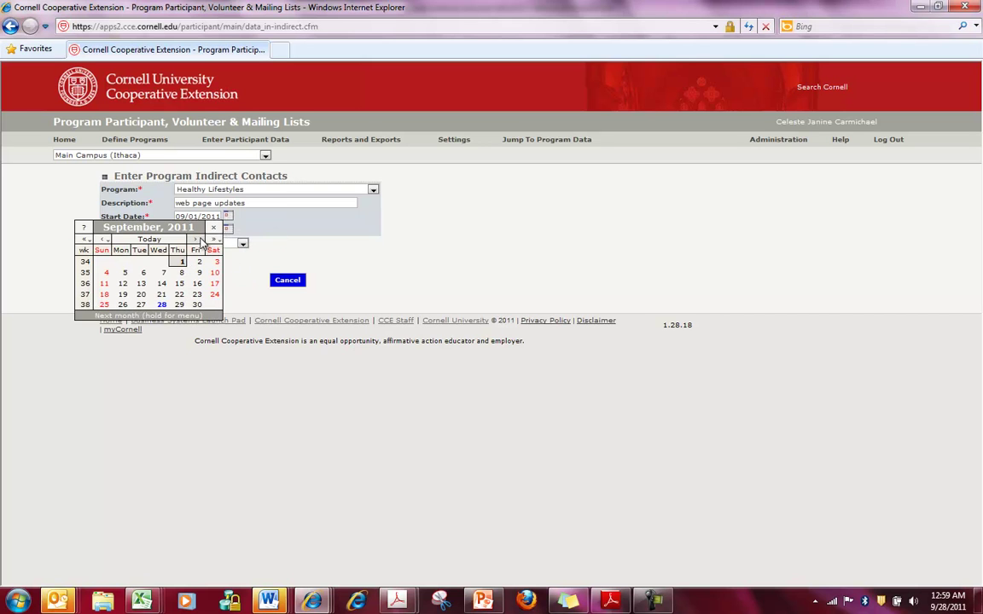
{"action": "left_click", "coordinate": [195, 239]}
{"action": "left_click", "coordinate": [214, 261]}
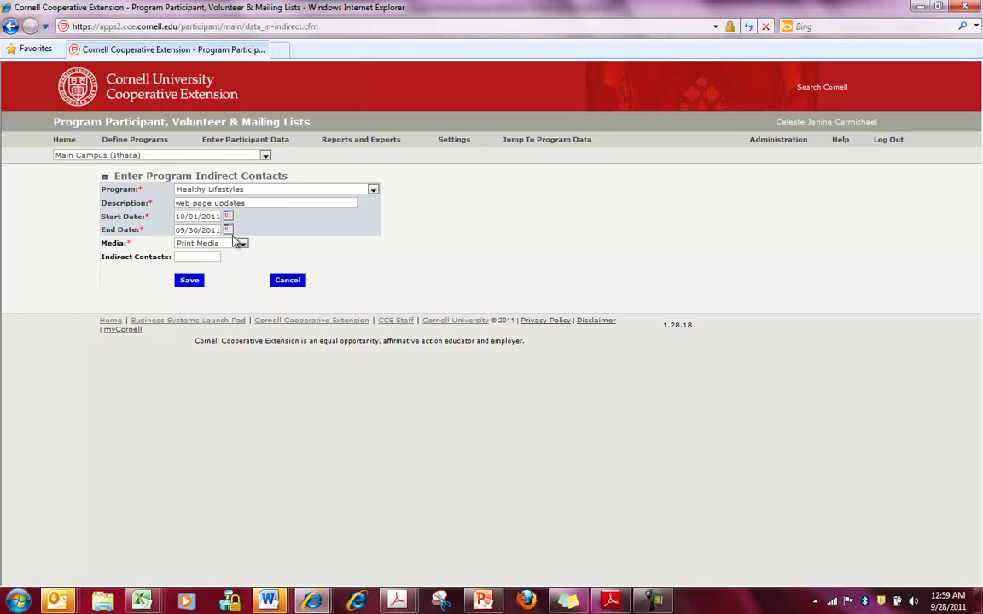
{"action": "left_click", "coordinate": [226, 229]}
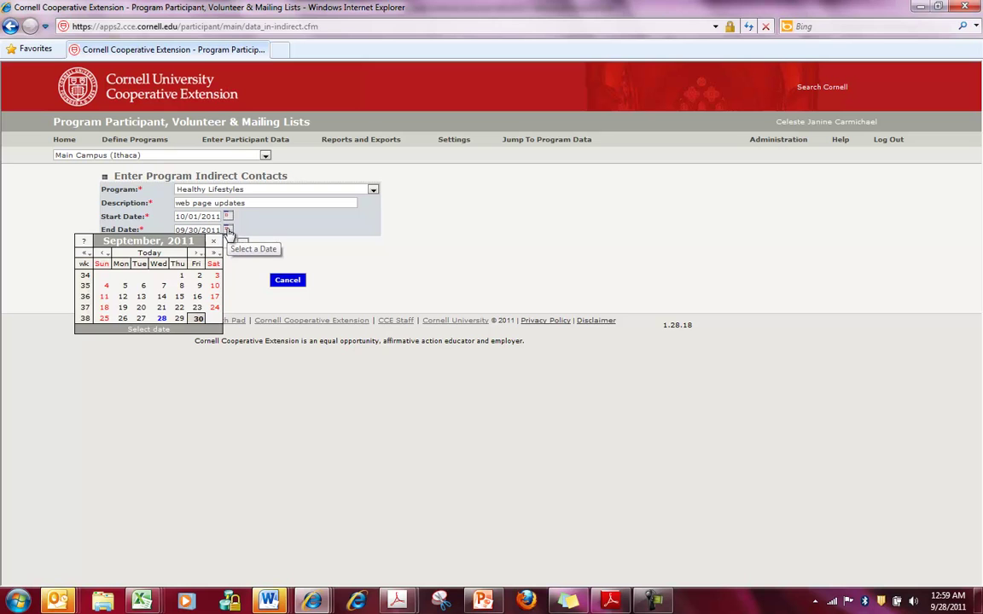
{"action": "left_click", "coordinate": [197, 318]}
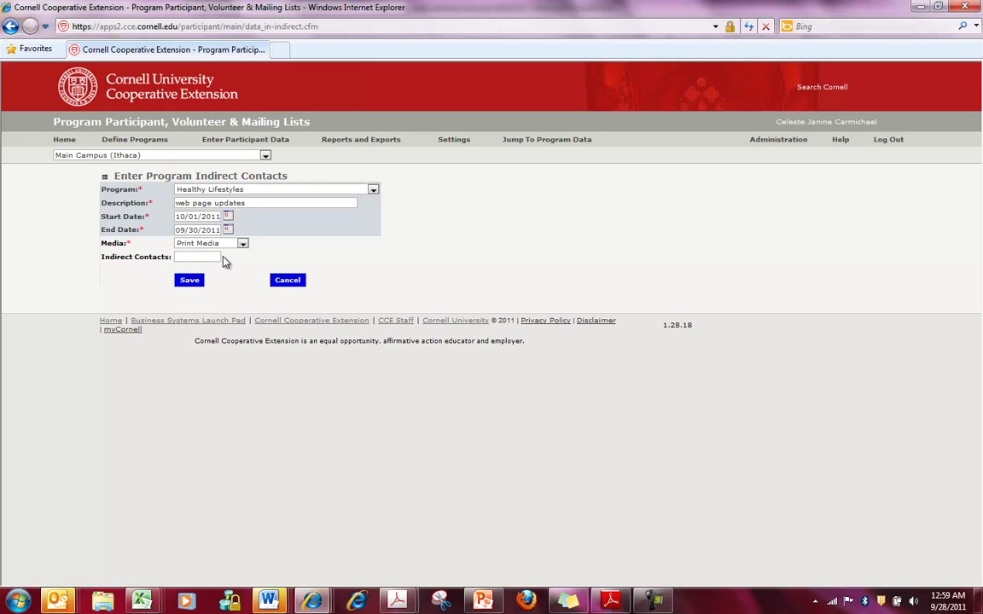
{"action": "left_click", "coordinate": [227, 230]}
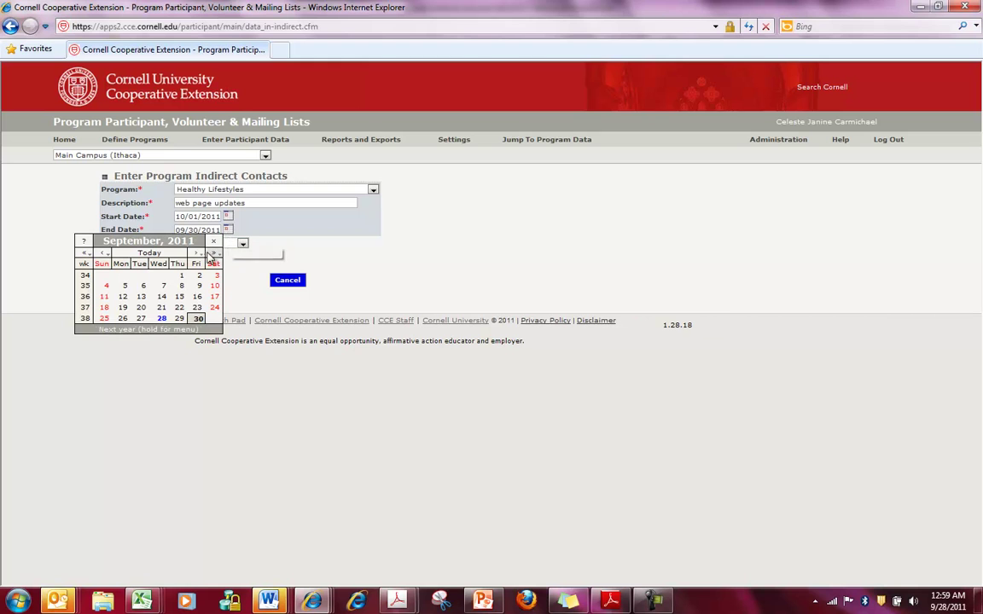
{"action": "left_click", "coordinate": [213, 254]}
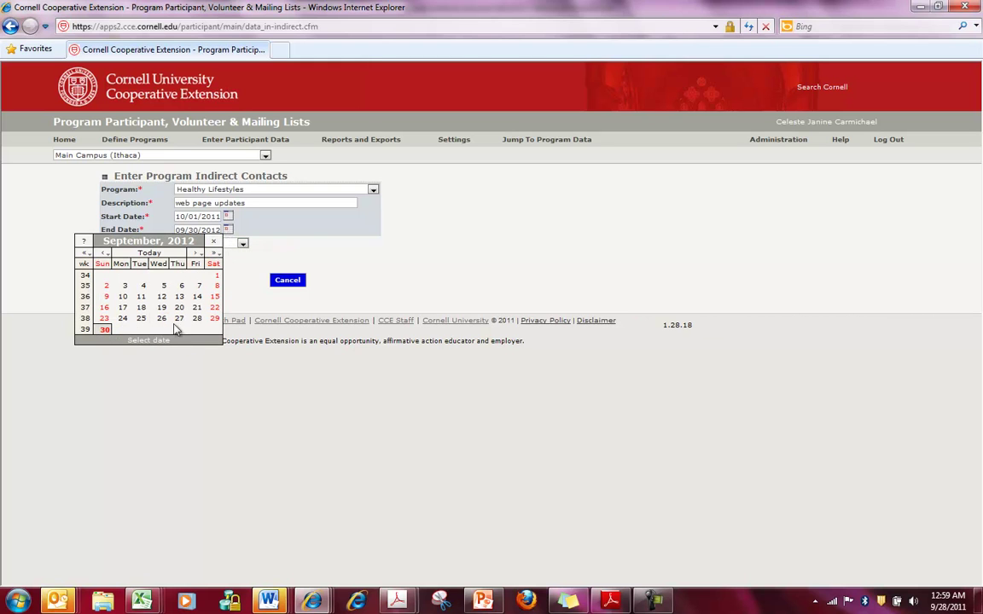
{"action": "left_click", "coordinate": [104, 330]}
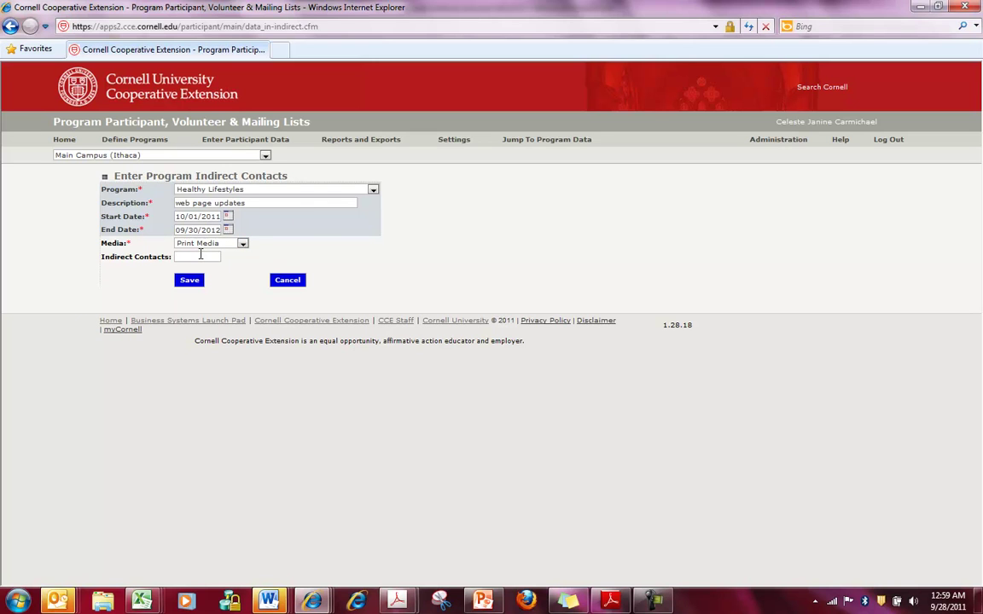
Enter 29,000 indirect contacts, and return to the participant data entry page without saving the form
{"action": "left_click", "coordinate": [200, 256]}
{"action": "type", "text": "29,000"}
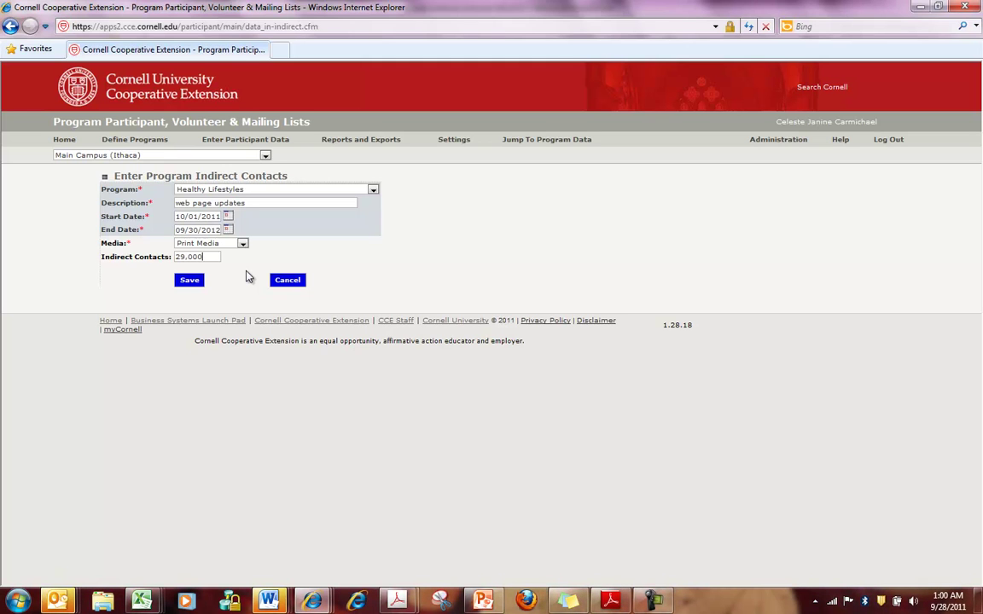
{"action": "left_click", "coordinate": [257, 143]}
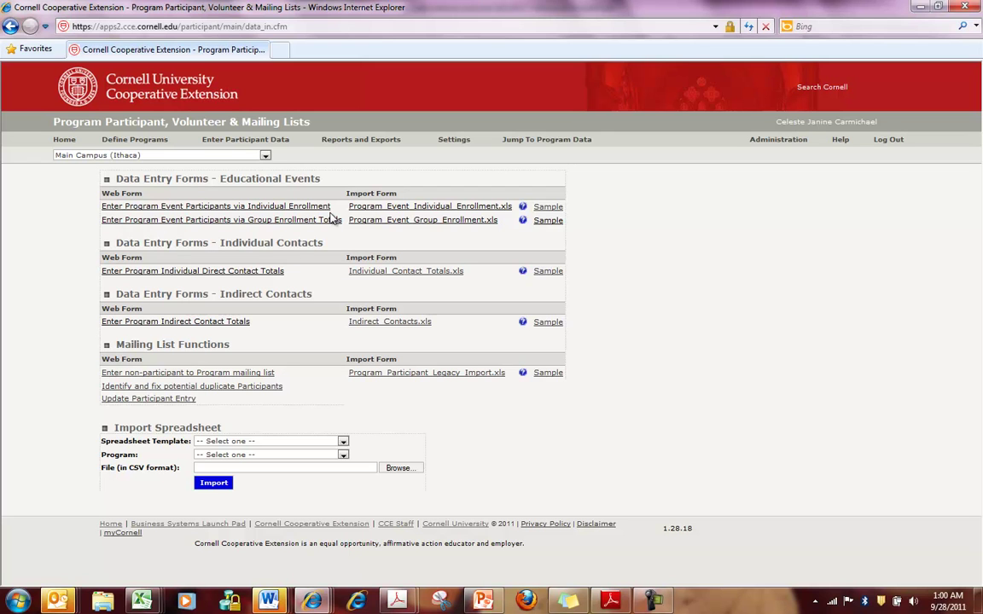
Open the reports and data export page and select the programs from 4-H Forestry through 4-H Science Rocketry
{"action": "left_click", "coordinate": [383, 143]}
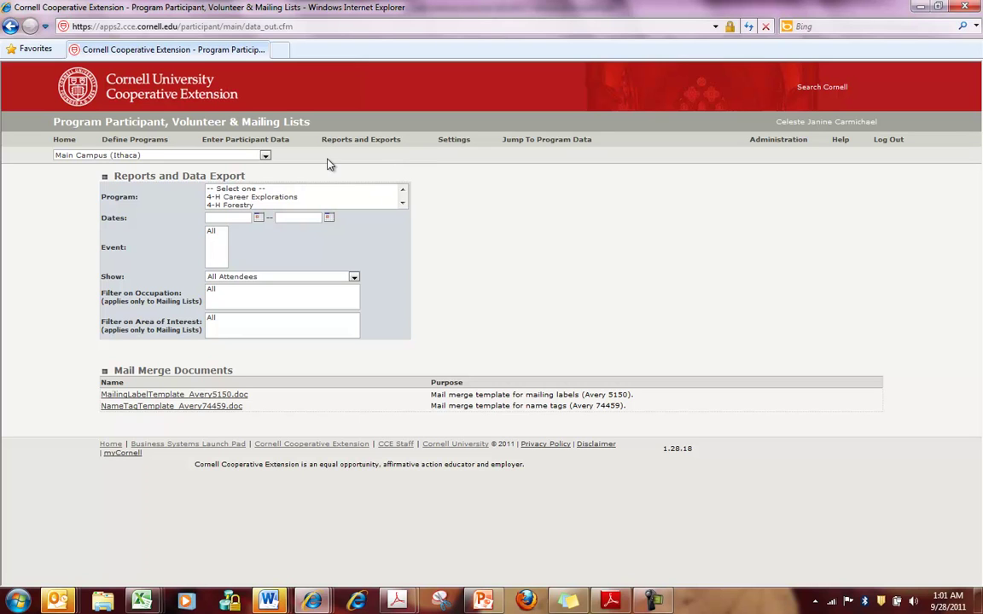
{"action": "left_click", "coordinate": [238, 198]}
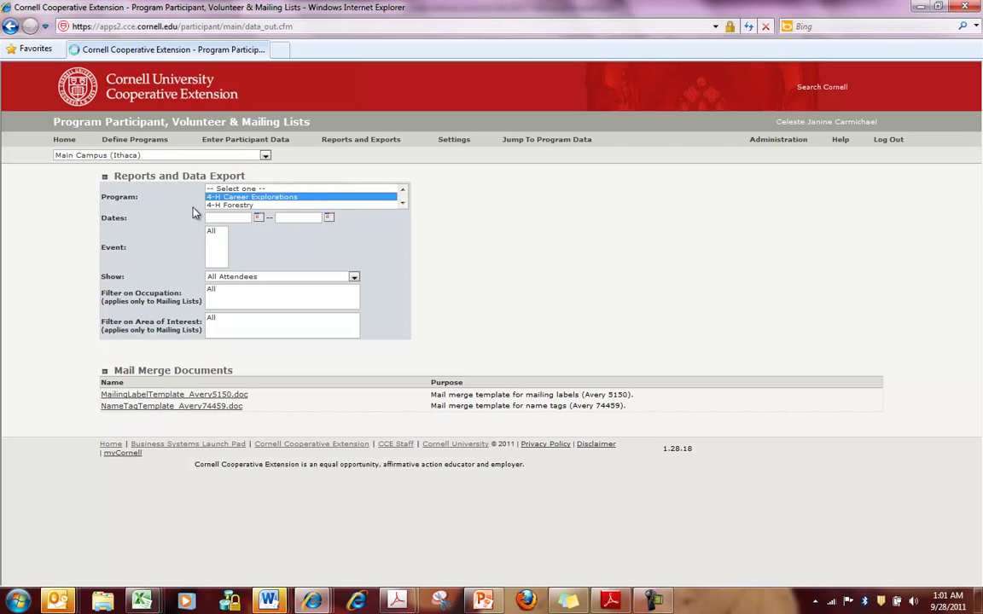
{"action": "left_click", "coordinate": [256, 206], "text": "ctrl"}
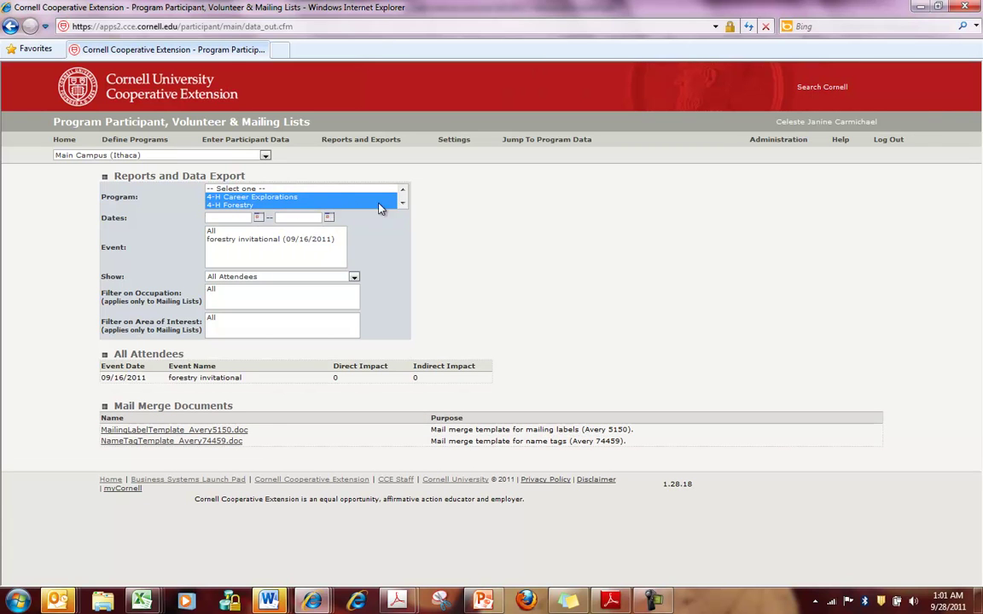
{"action": "scroll", "coordinate": [401, 206], "scroll_direction": "down", "scroll_amount": 2}
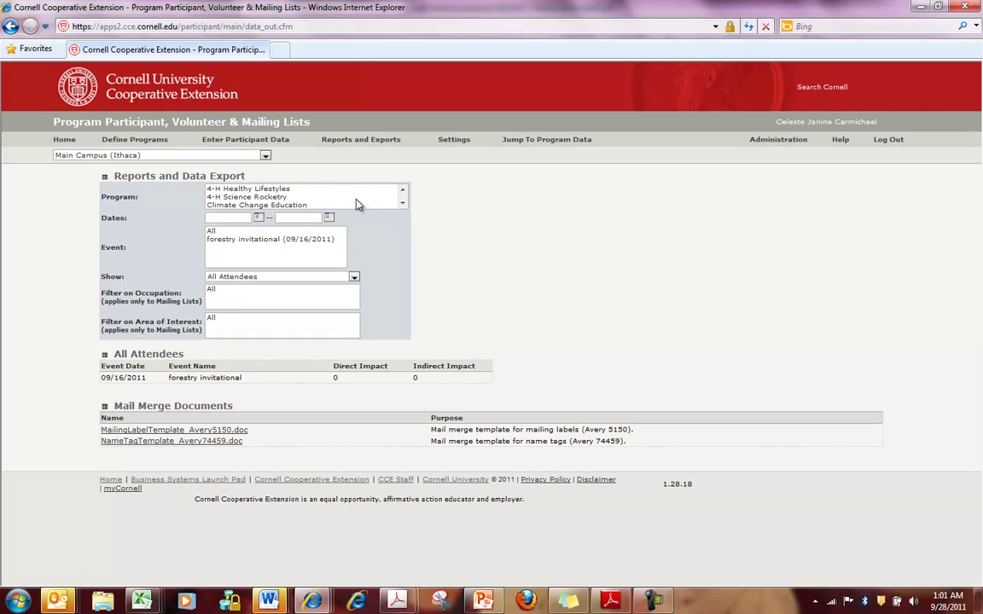
{"action": "left_click_drag", "start_coordinate": [249, 189], "coordinate": [261, 198]}
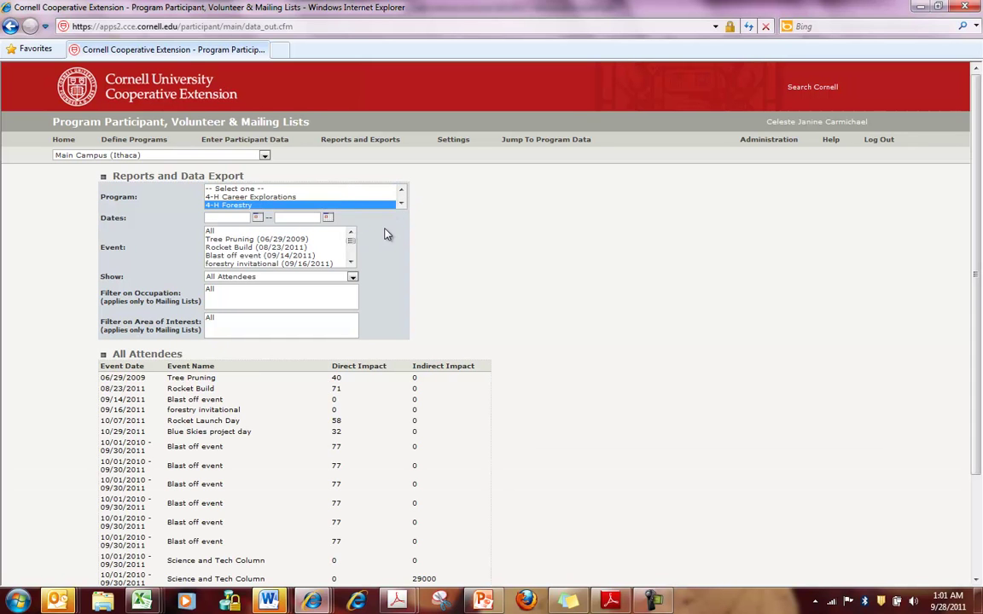
{"action": "mouse_move", "coordinate": [318, 205]}
{"action": "left_mouse_down"}
{"action": "mouse_move", "coordinate": [332, 213]}
{"action": "mouse_move", "coordinate": [299, 185]}
{"action": "mouse_move", "coordinate": [282, 204]}
{"action": "left_mouse_up"}
Limit the report to the dates 09/01/2011 through 09/30/2011
{"action": "left_click", "coordinate": [259, 221]}
{"action": "left_click", "coordinate": [219, 264]}
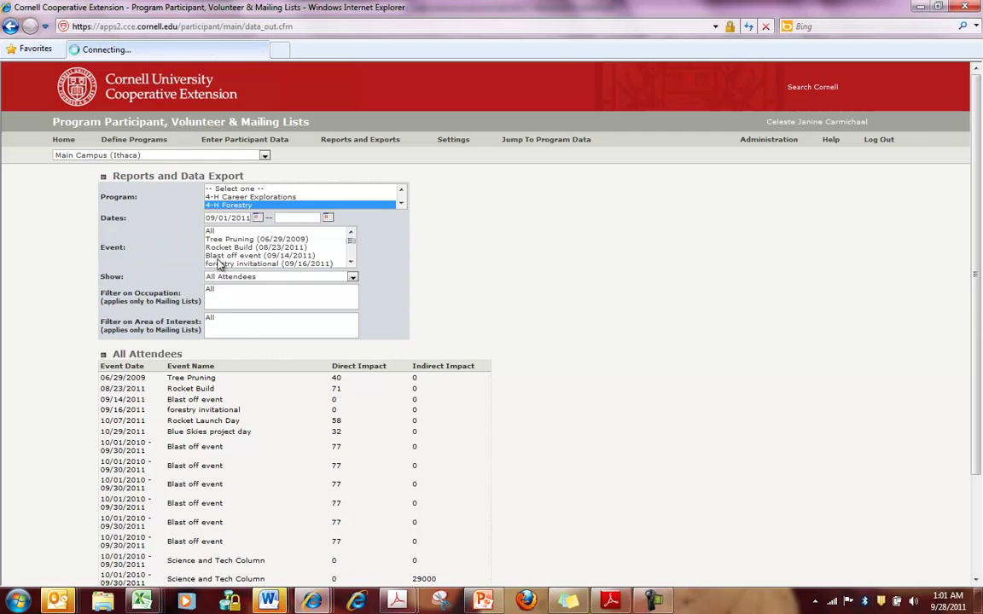
{"action": "left_click", "coordinate": [325, 218]}
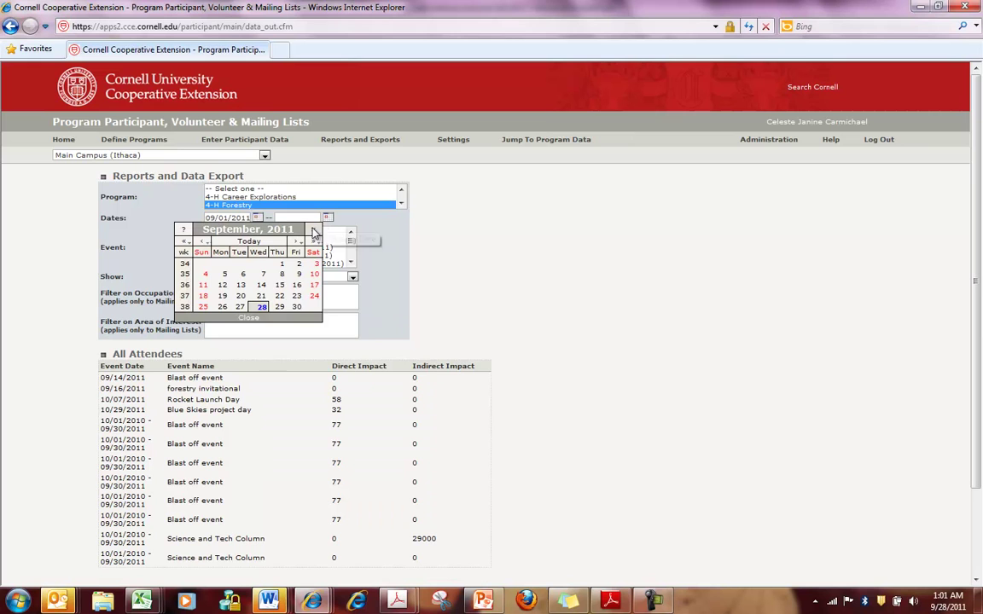
{"action": "left_click", "coordinate": [296, 306]}
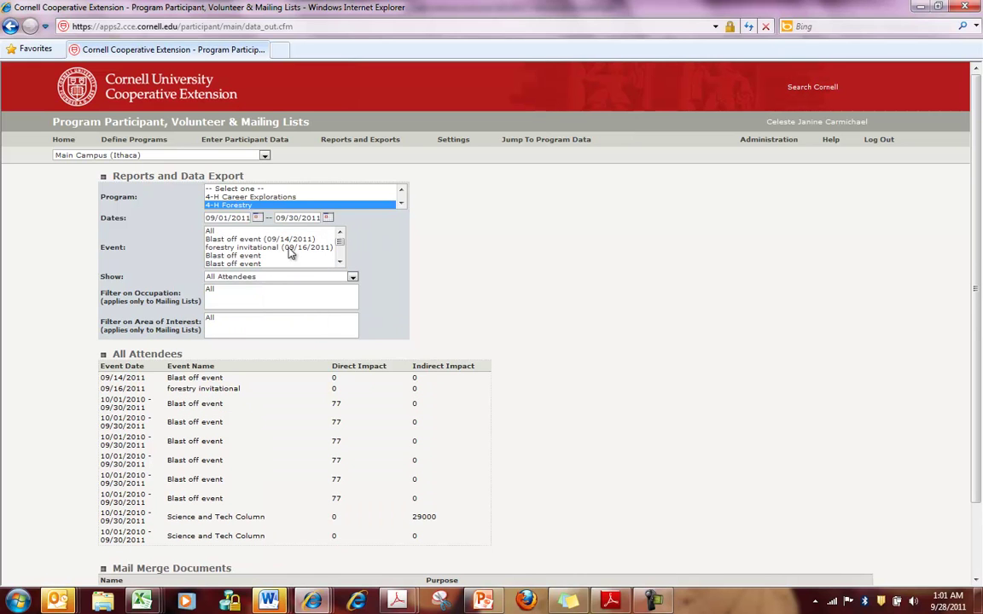
Restrict the report to the Blast off event of 09/14/2011 and show participants only
{"action": "left_click", "coordinate": [250, 241]}
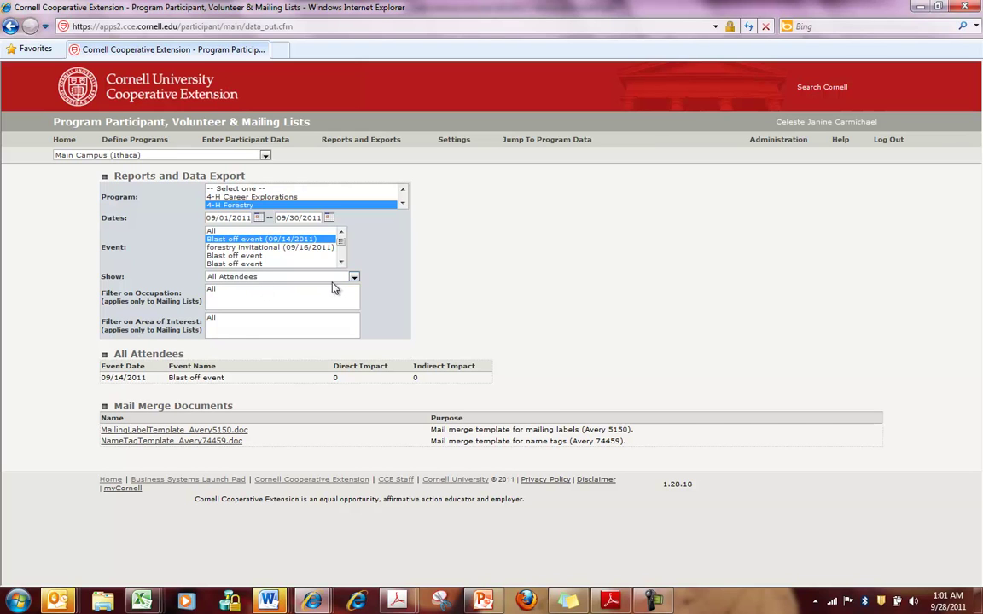
{"action": "left_click", "coordinate": [354, 279]}
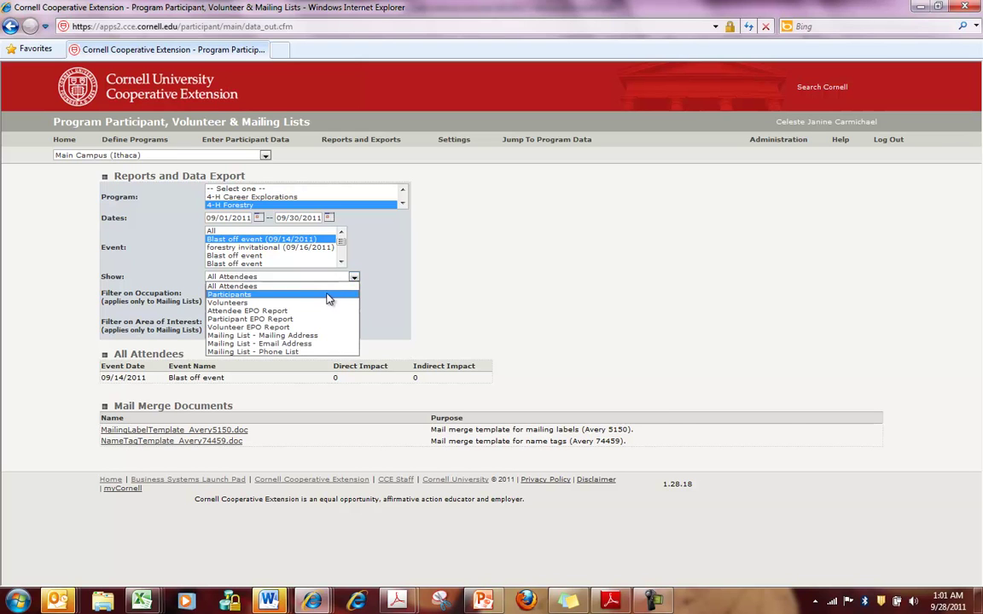
{"action": "left_click", "coordinate": [325, 296]}
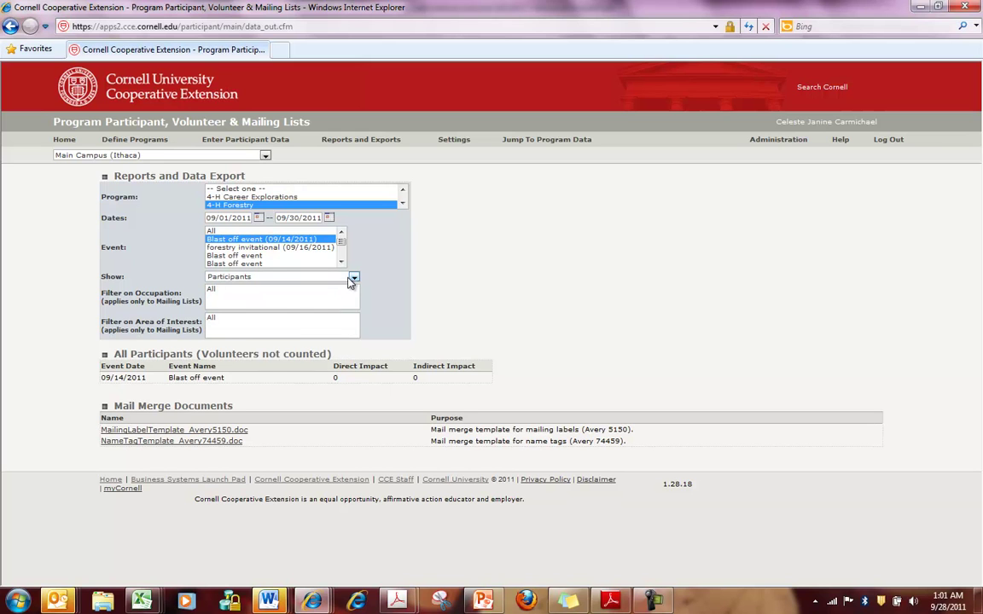
{"action": "left_click", "coordinate": [354, 280]}
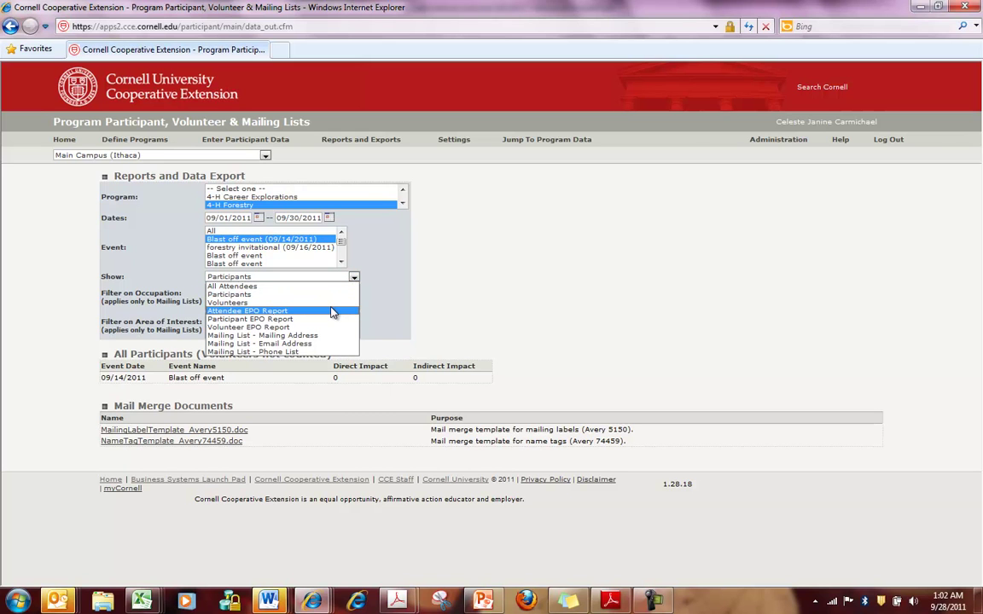
{"action": "key", "text": "Up"}
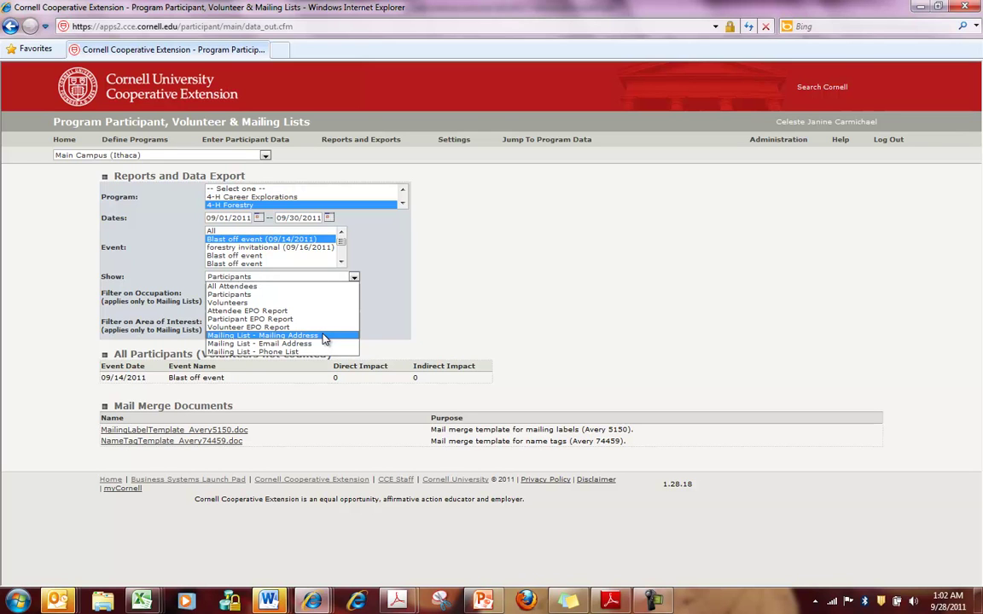
{"action": "left_click", "coordinate": [386, 326]}
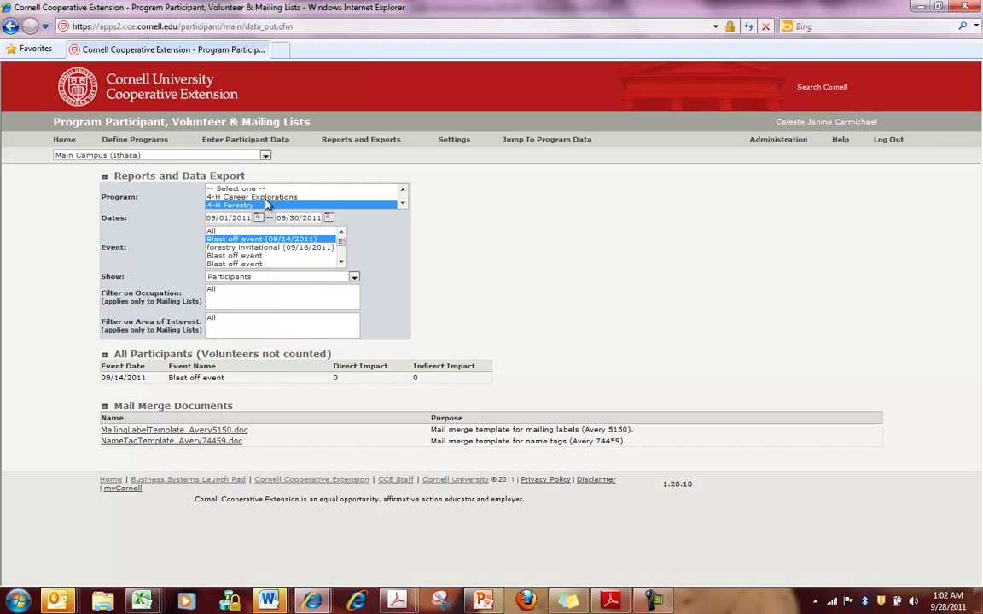
Broaden the report to all events and show all attendees instead of participants only
{"action": "scroll", "coordinate": [265, 197], "scroll_direction": "down", "scroll_amount": 1}
{"action": "scroll", "coordinate": [292, 200], "scroll_direction": "down", "scroll_amount": 1}
{"action": "scroll", "coordinate": [290, 203], "scroll_direction": "up", "scroll_amount": 2}
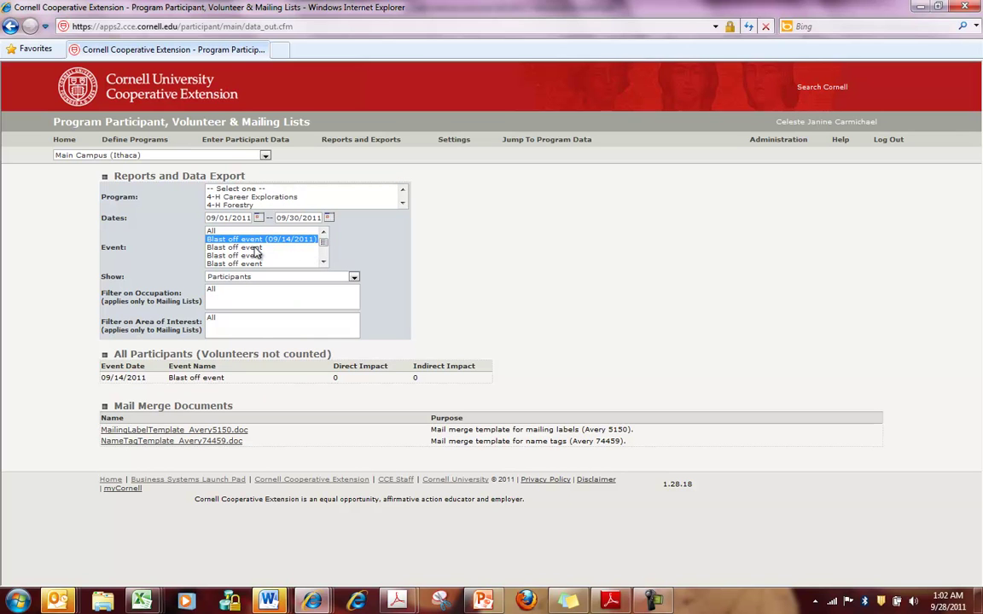
{"action": "left_click", "coordinate": [214, 232]}
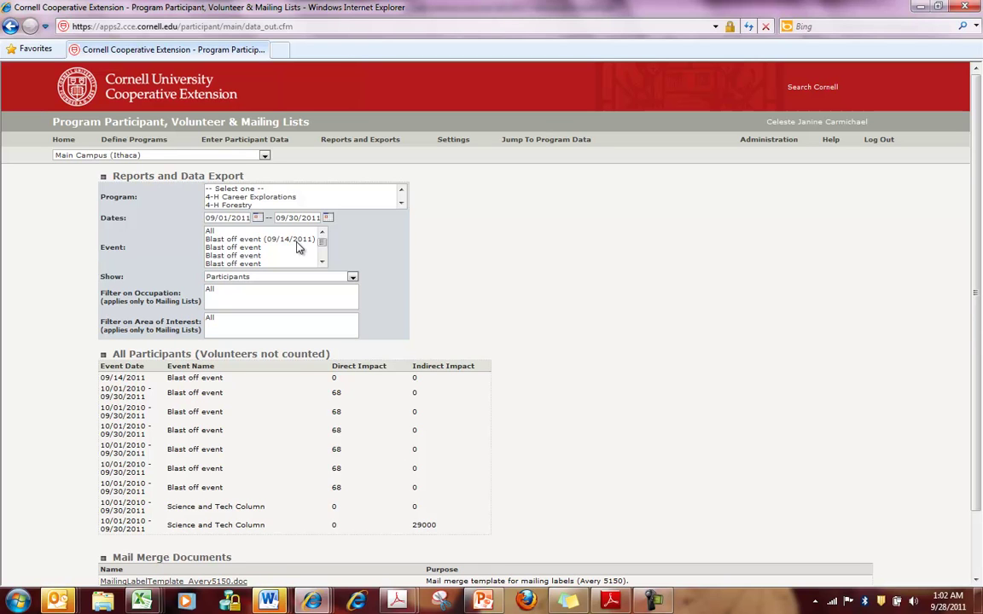
{"action": "left_click", "coordinate": [350, 278]}
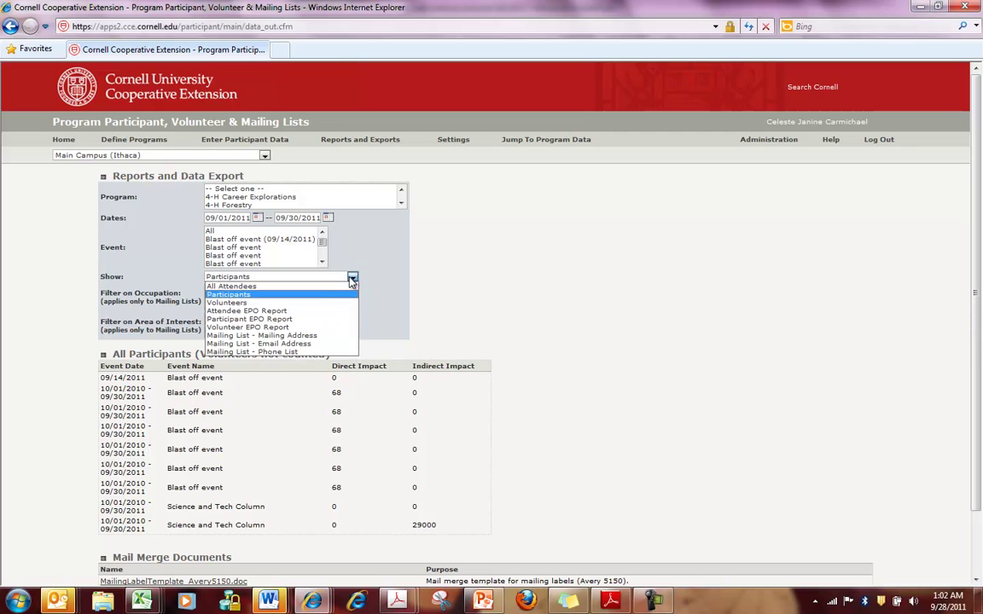
{"action": "left_click", "coordinate": [275, 290]}
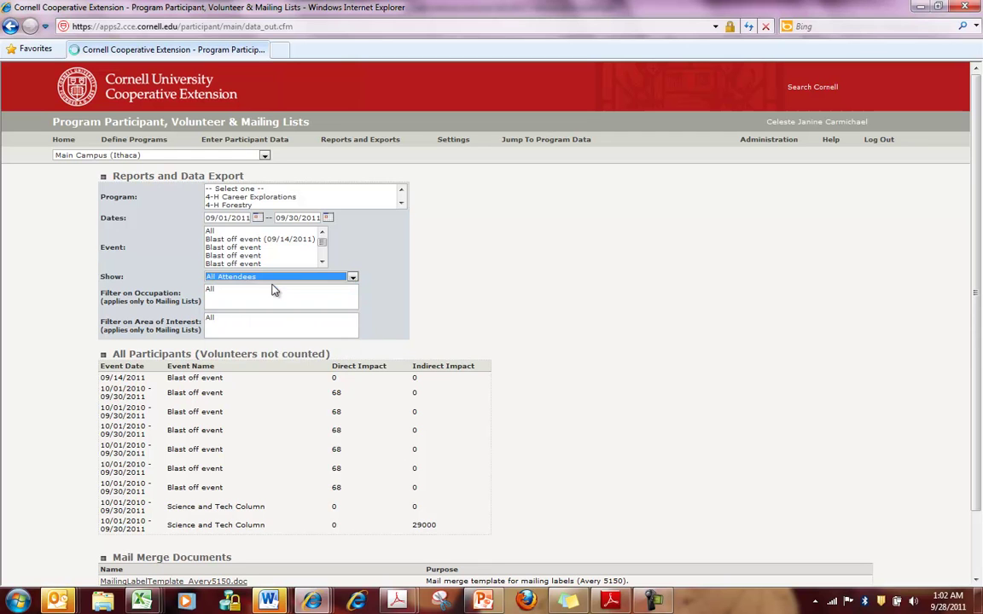
{"action": "scroll", "coordinate": [372, 379], "scroll_direction": "down", "scroll_amount": 2}
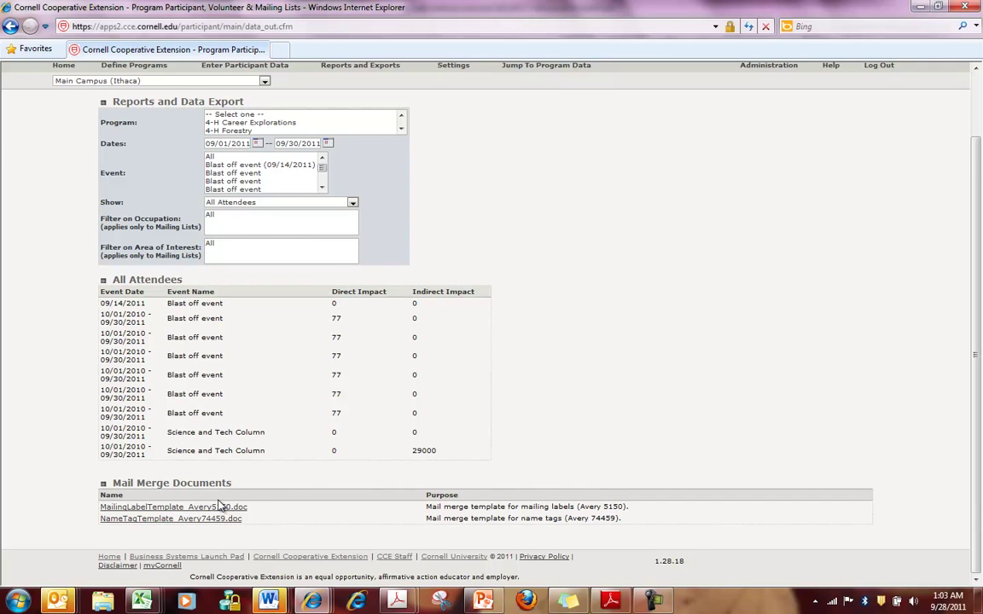
{"action": "scroll", "coordinate": [198, 452], "scroll_direction": "up", "scroll_amount": 2}
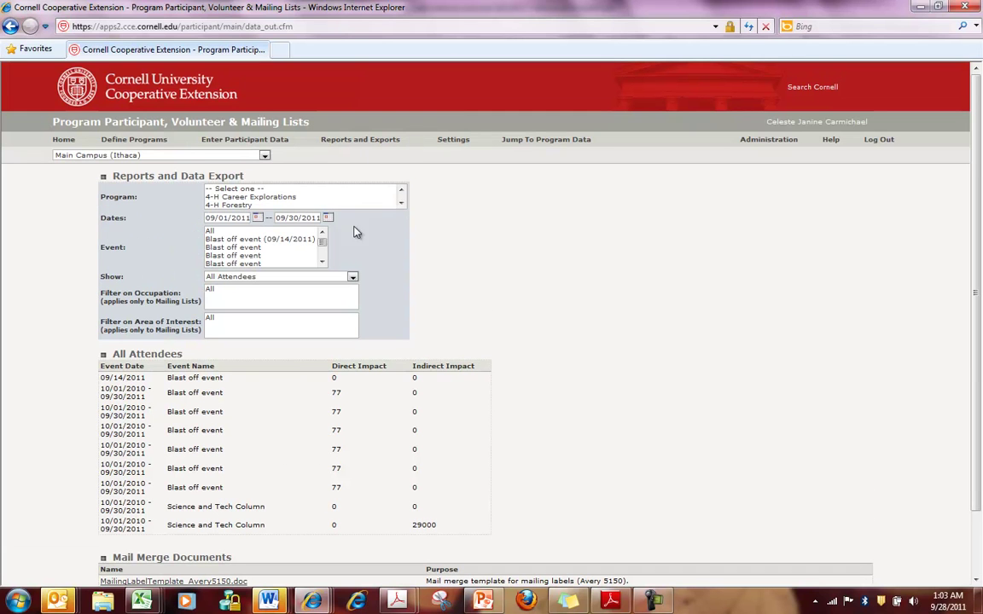
Switch to Program Data and open the 2011 program outcomes for Main Campus (Ithaca) - SET Education
{"action": "left_click", "coordinate": [520, 139]}
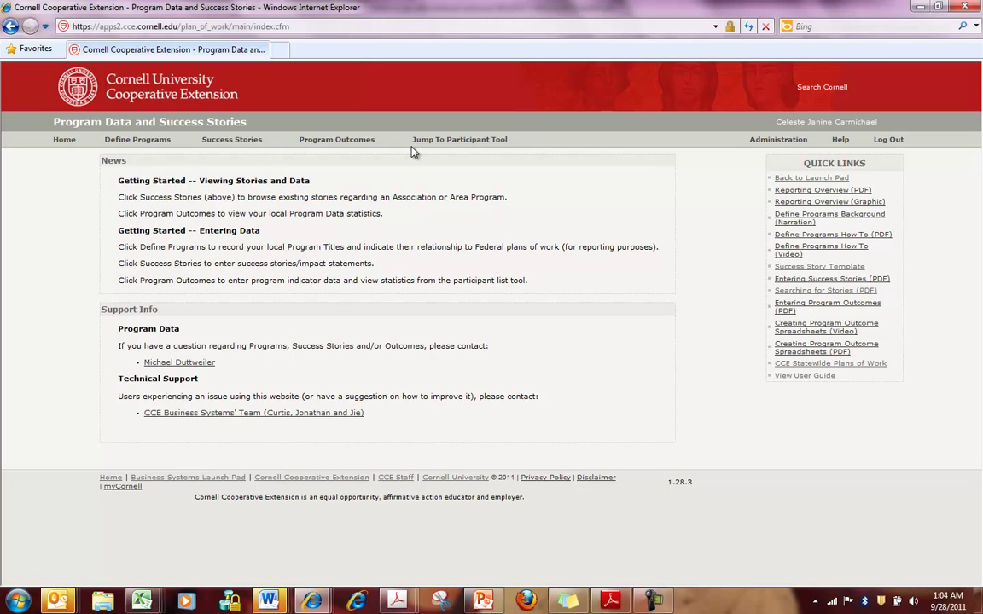
{"action": "left_click", "coordinate": [475, 142]}
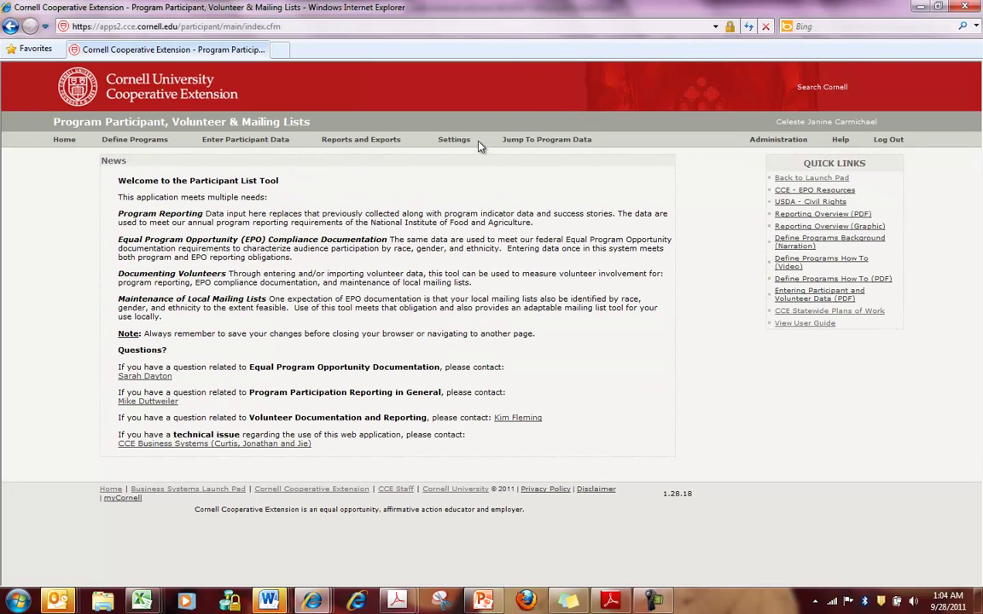
{"action": "left_click", "coordinate": [523, 143]}
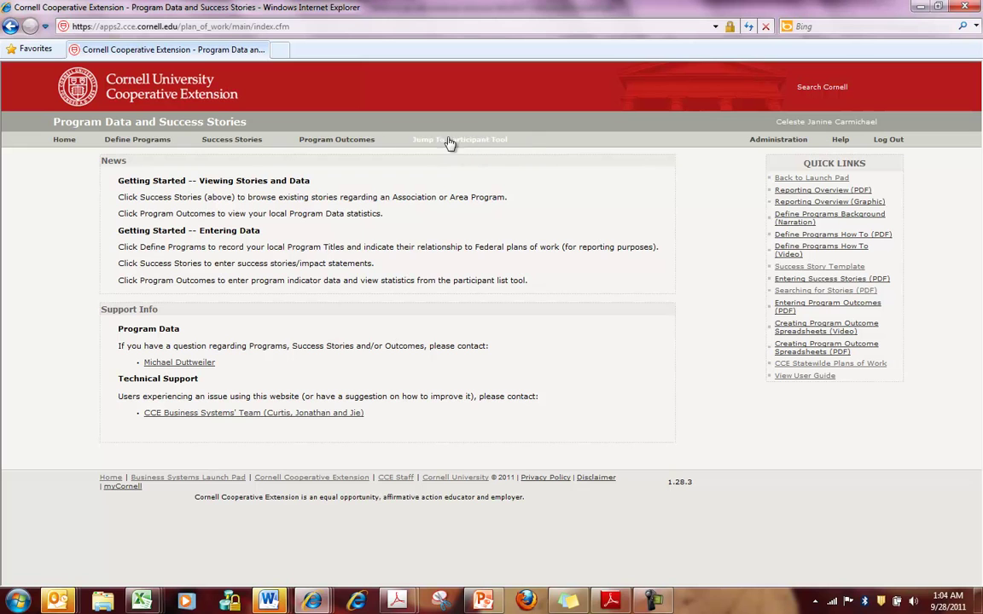
{"action": "left_click", "coordinate": [322, 143]}
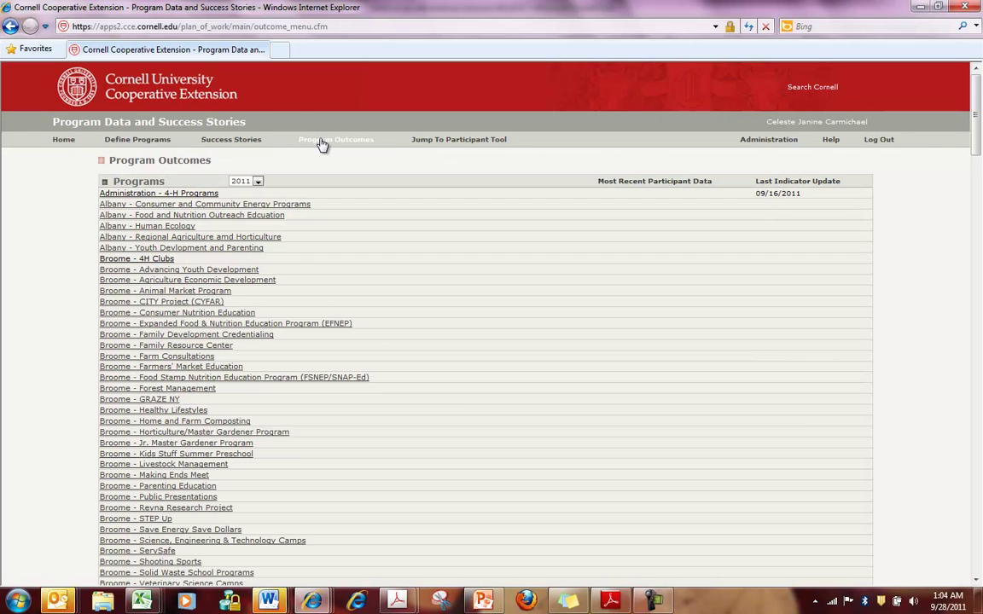
{"action": "scroll", "coordinate": [270, 248], "scroll_direction": "down", "scroll_amount": 3}
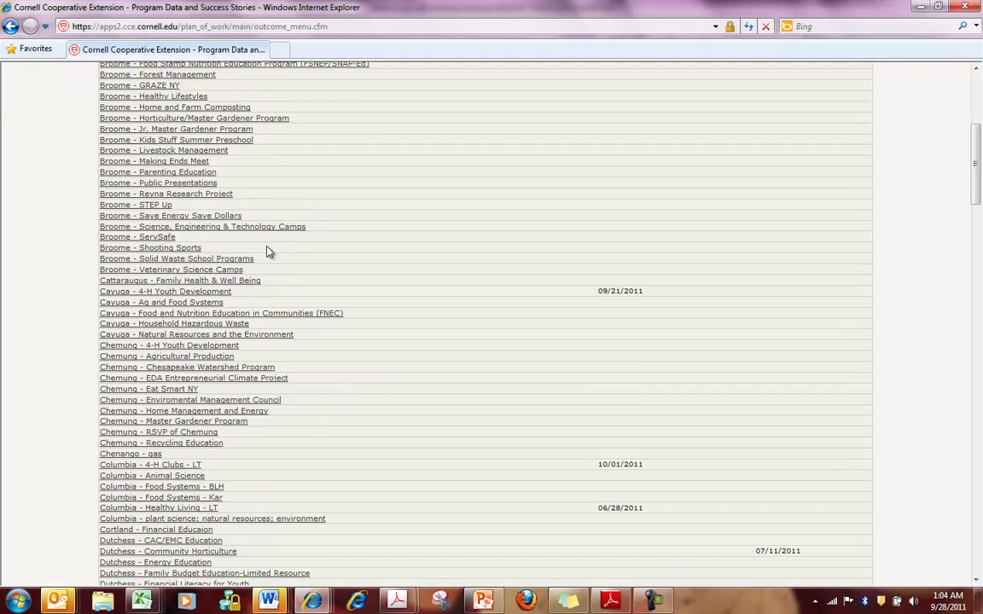
{"action": "scroll", "coordinate": [230, 315], "scroll_direction": "down", "scroll_amount": 5}
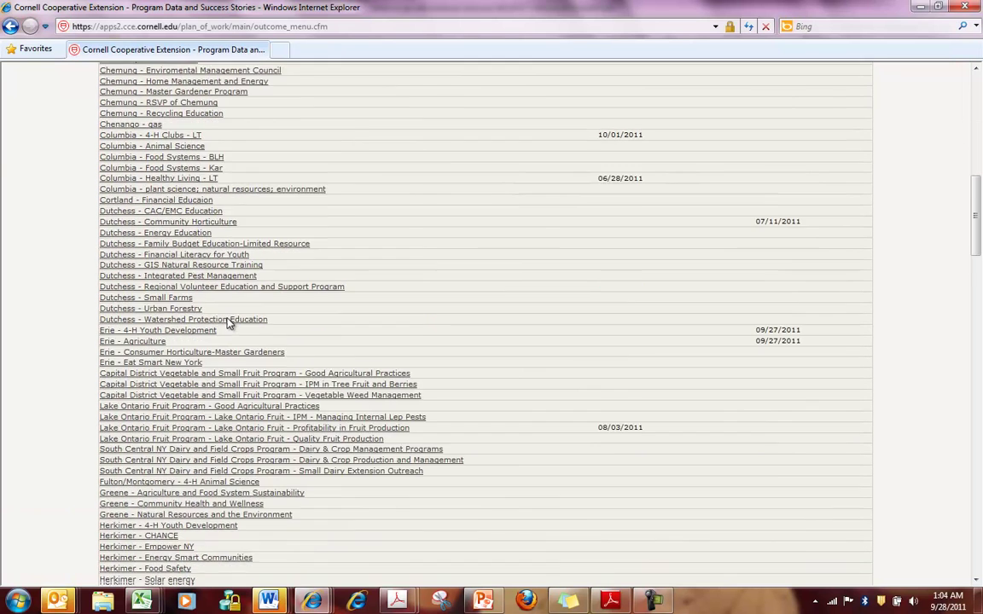
{"action": "scroll", "coordinate": [229, 323], "scroll_direction": "down", "scroll_amount": 3}
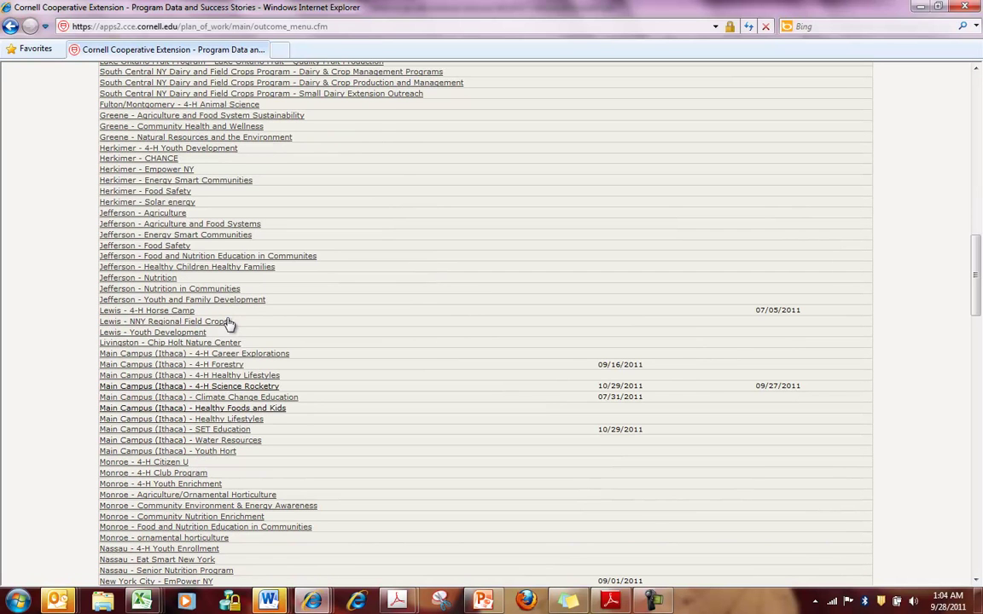
{"action": "left_click", "coordinate": [231, 431]}
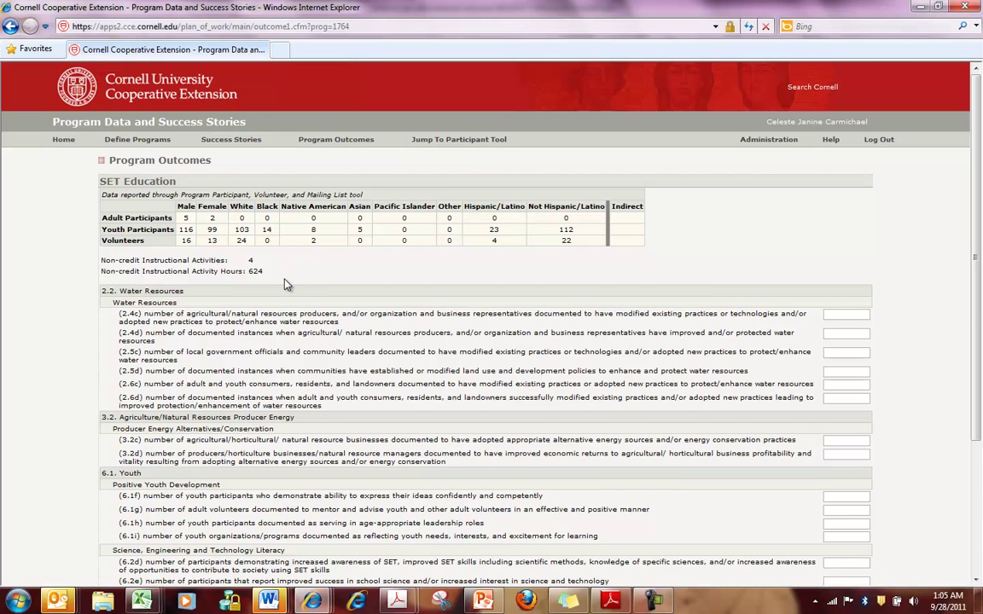
Enter 34 for indicator 6.1f, youth participants who express their ideas confidently and competently, and save the outcomes
{"action": "scroll", "coordinate": [287, 285], "scroll_direction": "down", "scroll_amount": 2}
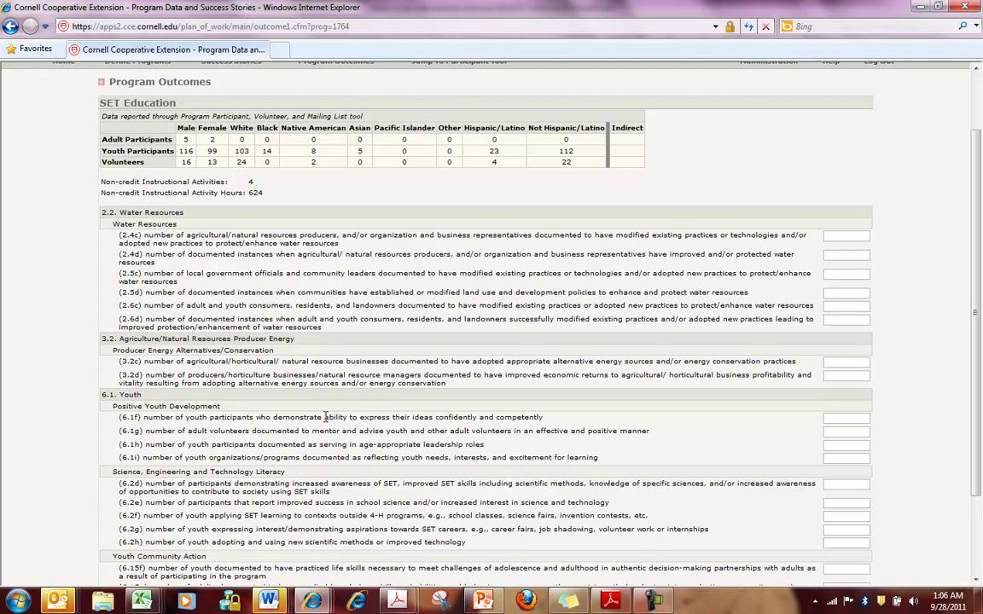
{"action": "scroll", "coordinate": [291, 371], "scroll_direction": "down", "scroll_amount": 2}
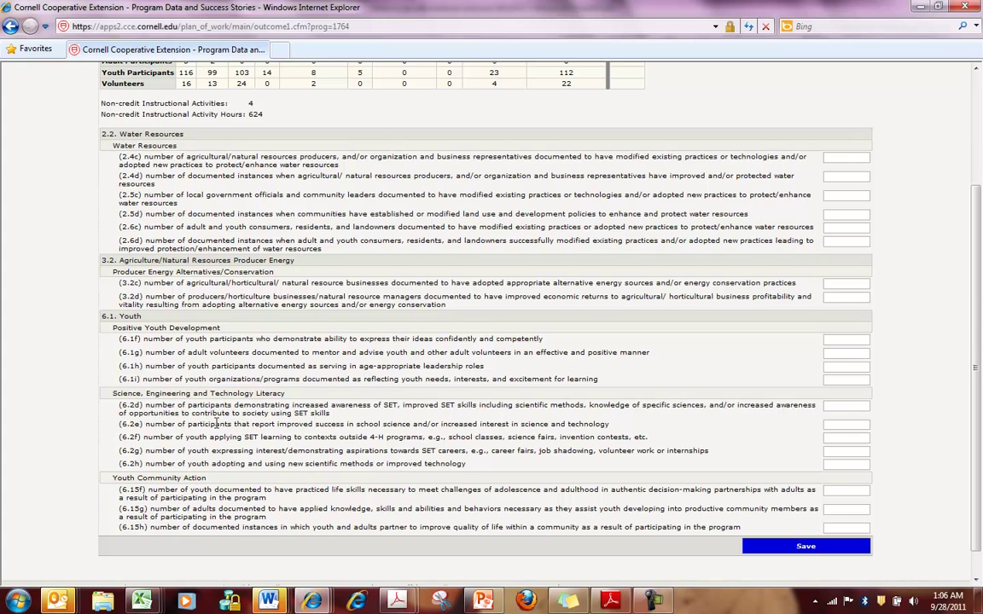
{"action": "scroll", "coordinate": [198, 431], "scroll_direction": "up", "scroll_amount": 2}
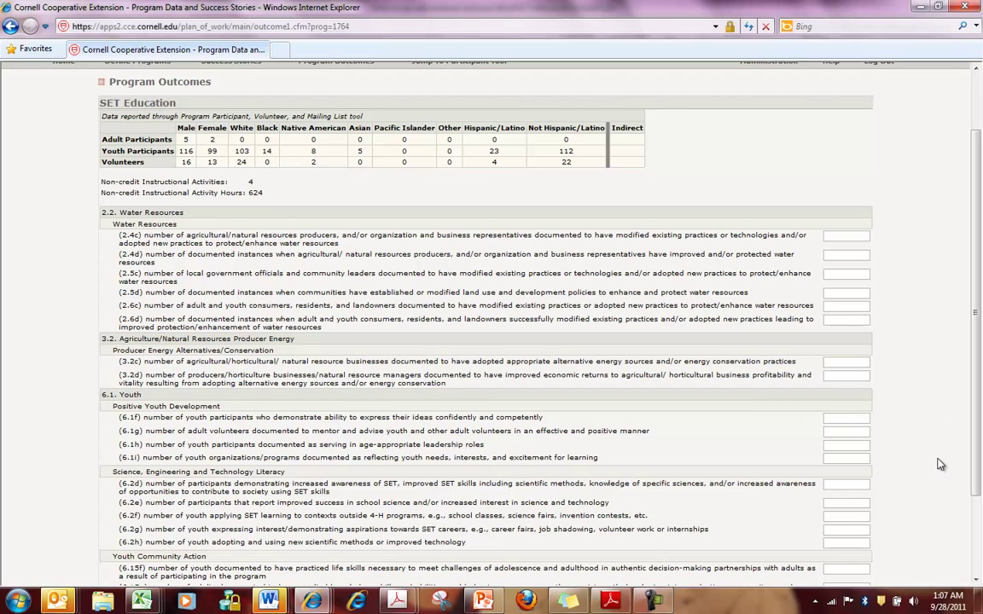
{"action": "type", "text": "34"}
{"action": "scroll", "coordinate": [938, 464], "scroll_direction": "down", "scroll_amount": 3}
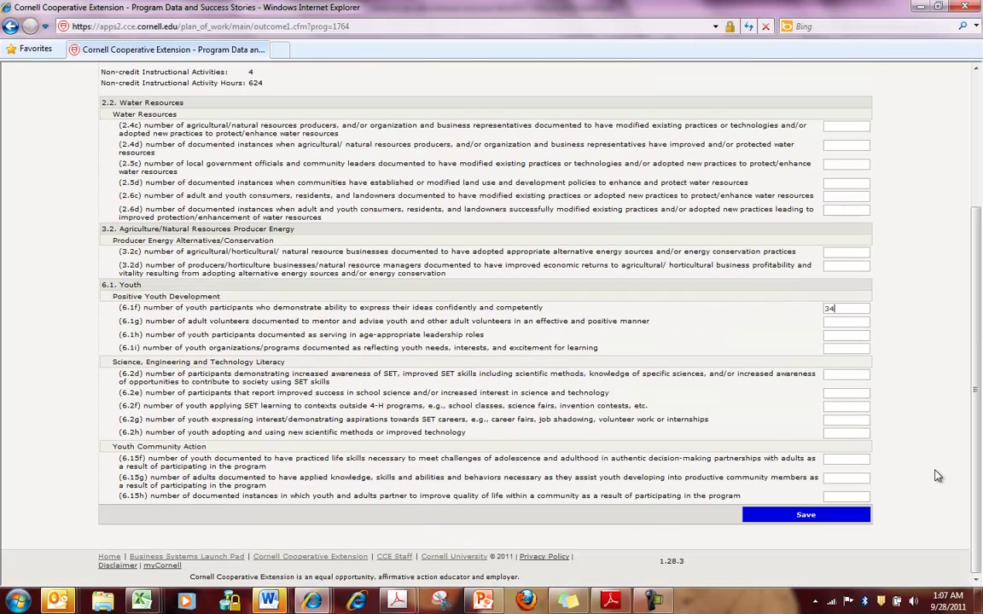
{"action": "left_click", "coordinate": [843, 521]}
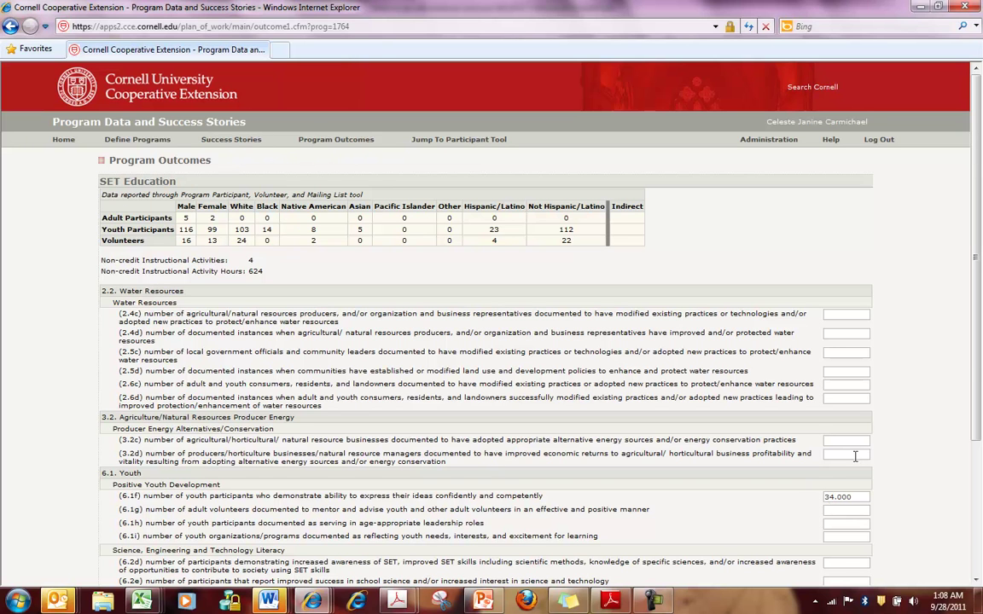
Change the value of indicator 6.1f to 45 and save the outcomes again
{"action": "scroll", "coordinate": [854, 456], "scroll_direction": "down", "scroll_amount": 3}
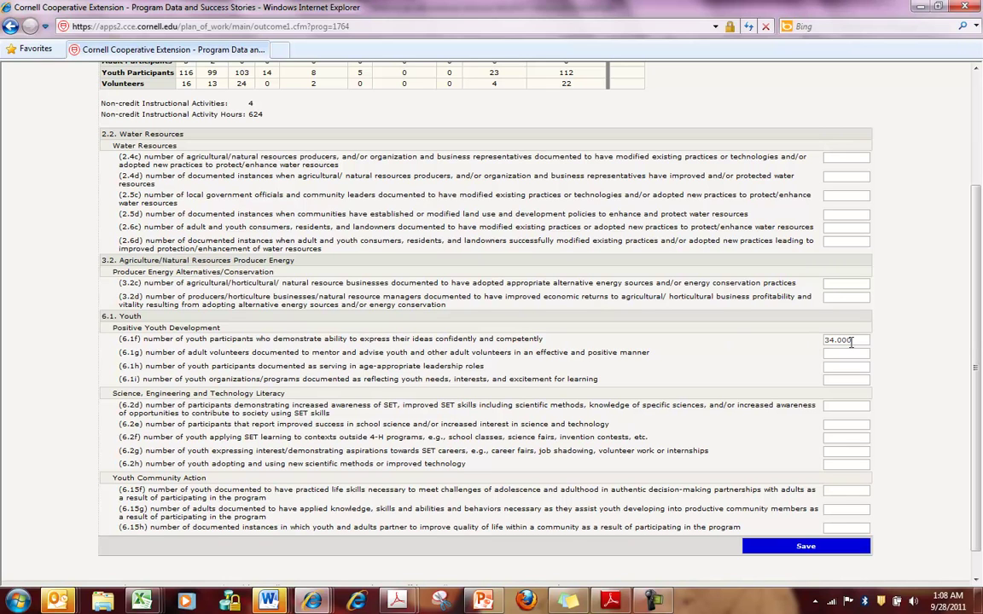
{"action": "left_click_drag", "start_coordinate": [851, 340], "coordinate": [826, 341]}
{"action": "key", "text": "Delete"}
{"action": "type", "text": "45"}
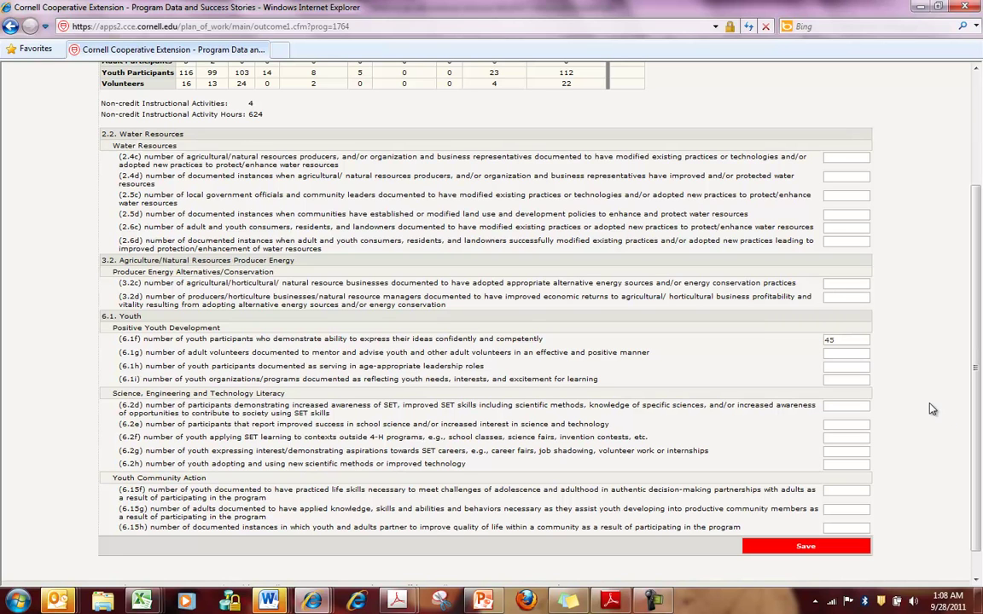
{"action": "left_click", "coordinate": [751, 547]}
{"action": "scroll", "coordinate": [793, 444], "scroll_direction": "down", "scroll_amount": 3}
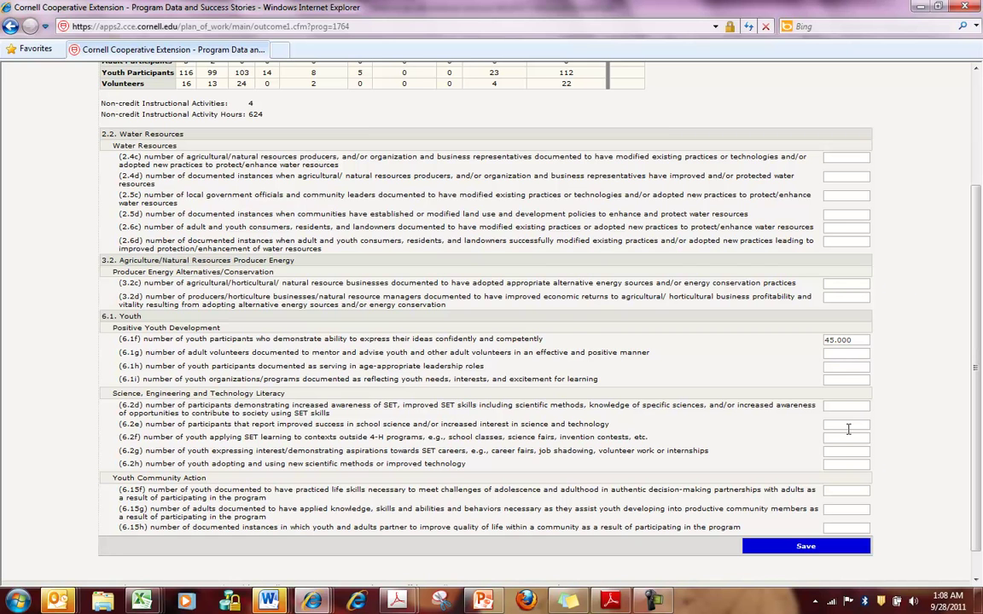
{"action": "scroll", "coordinate": [829, 360], "scroll_direction": "up", "scroll_amount": 1}
Leave the program outcomes, return to the participant tool, and open user management in its administration area
{"action": "left_click", "coordinate": [11, 26]}
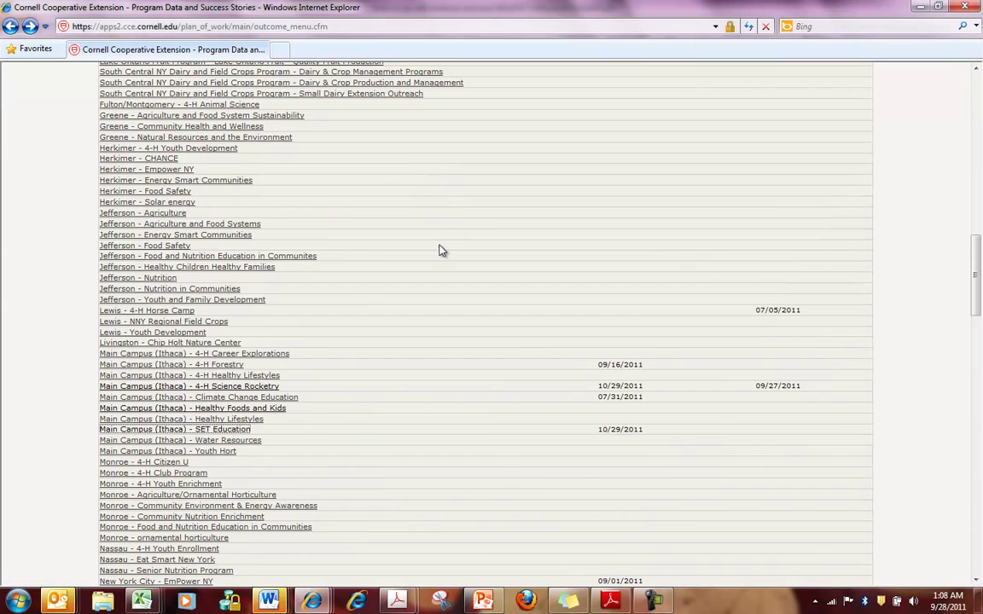
{"action": "scroll", "coordinate": [446, 232], "scroll_direction": "up", "scroll_amount": 10}
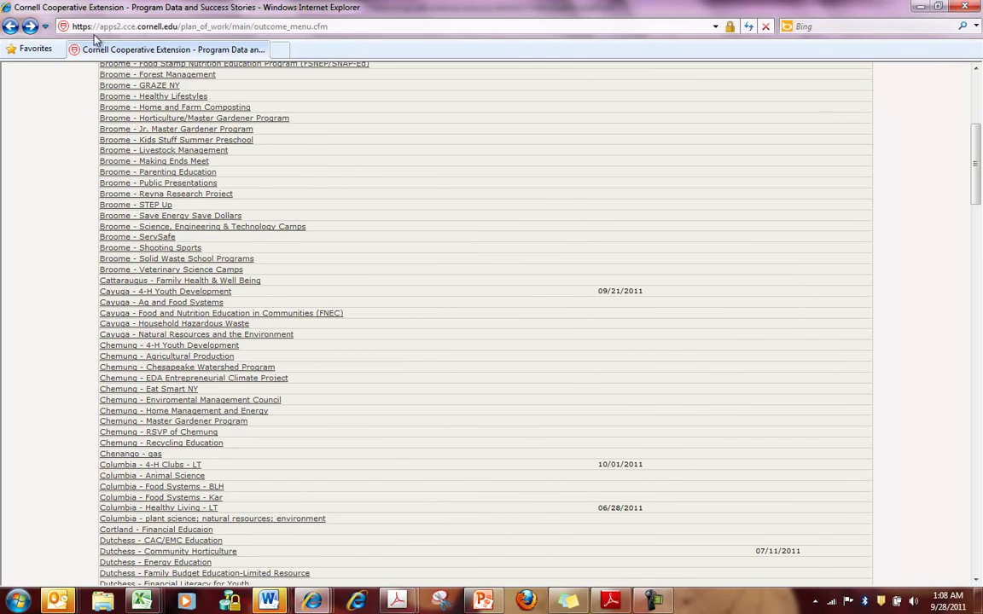
{"action": "left_click", "coordinate": [11, 26]}
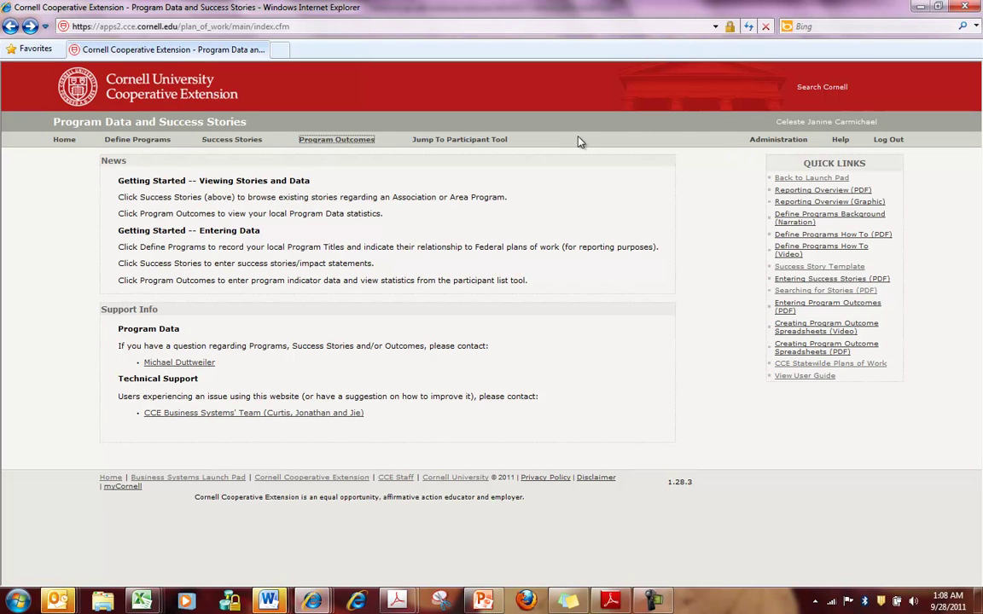
{"action": "left_click", "coordinate": [483, 141]}
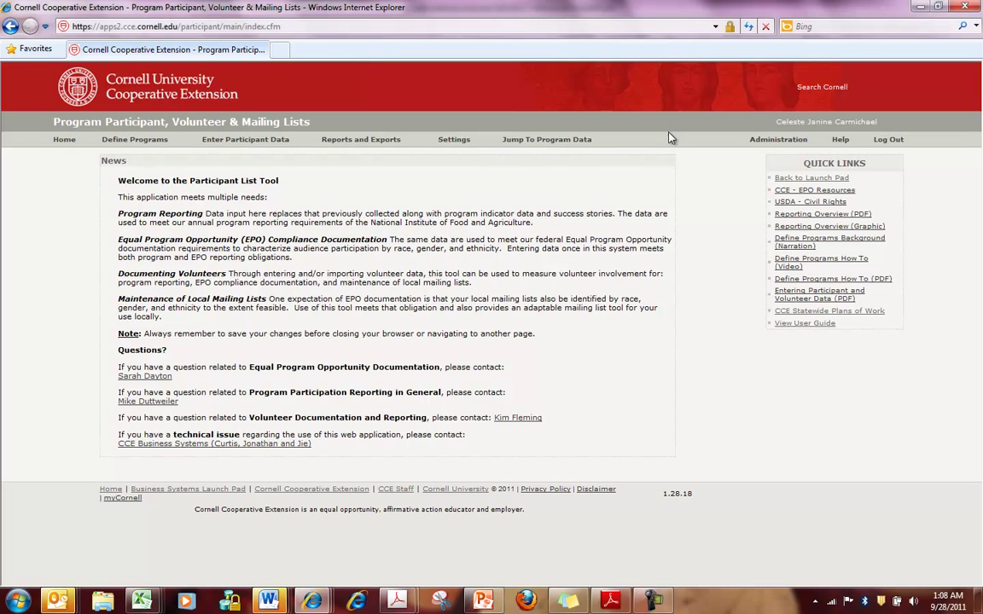
{"action": "left_click", "coordinate": [778, 142]}
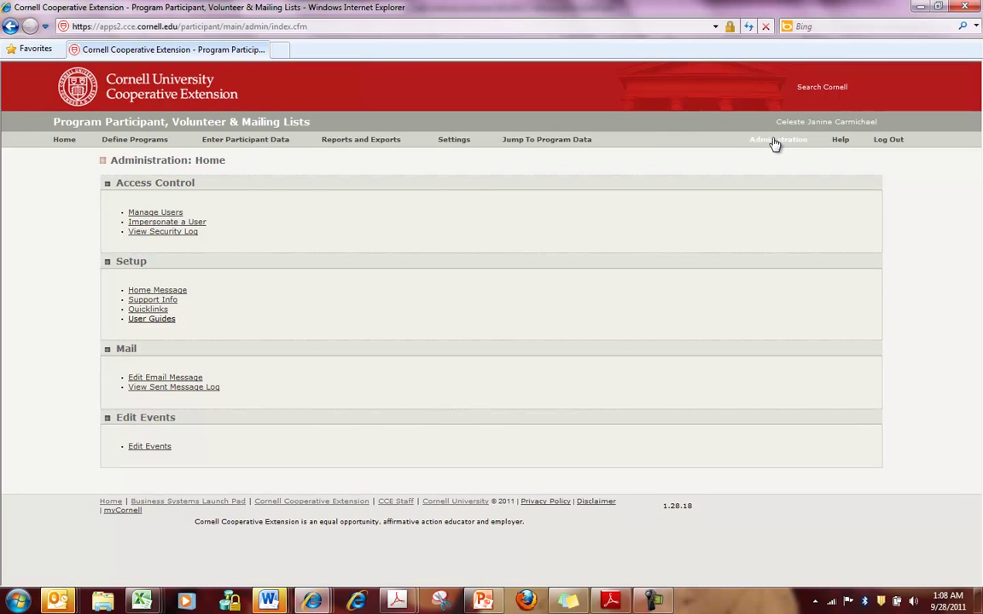
{"action": "left_click", "coordinate": [146, 212]}
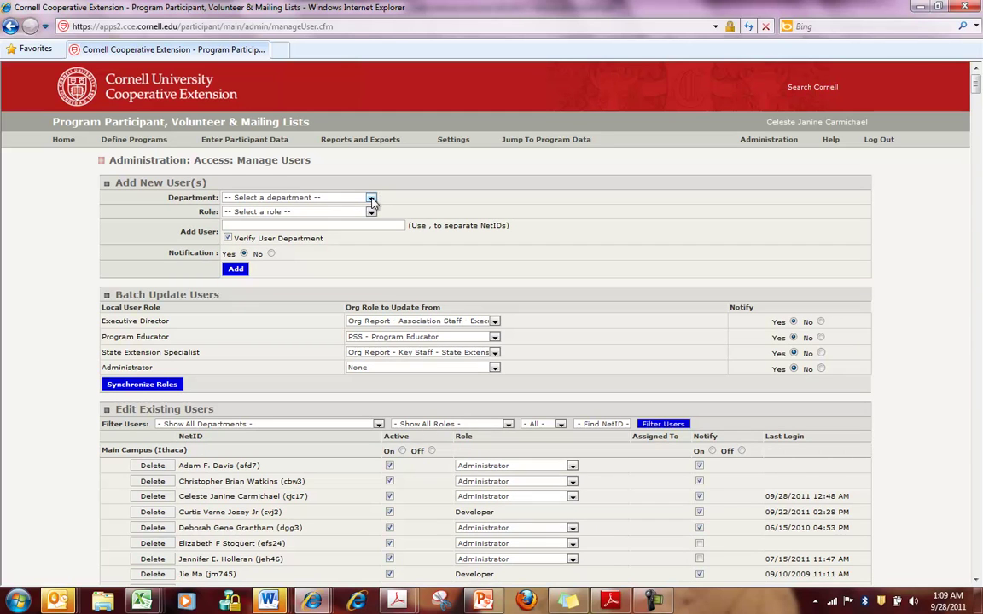
Set the new user's department to 205 - Cayuga and the role to Department-Delegated User, ready for a NetID entry
{"action": "left_click", "coordinate": [372, 199]}
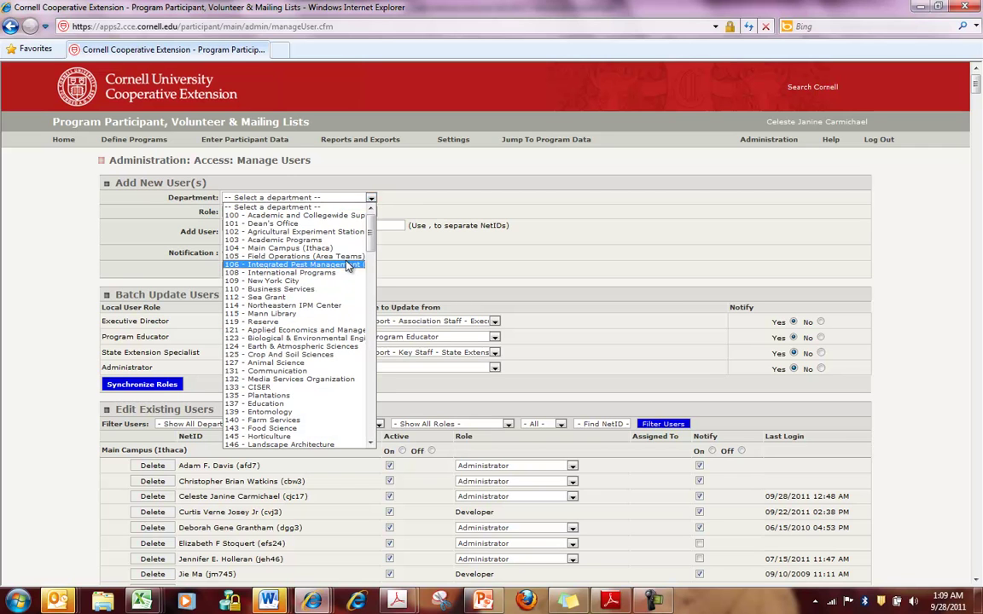
{"action": "left_click_drag", "start_coordinate": [373, 256], "coordinate": [373, 291]}
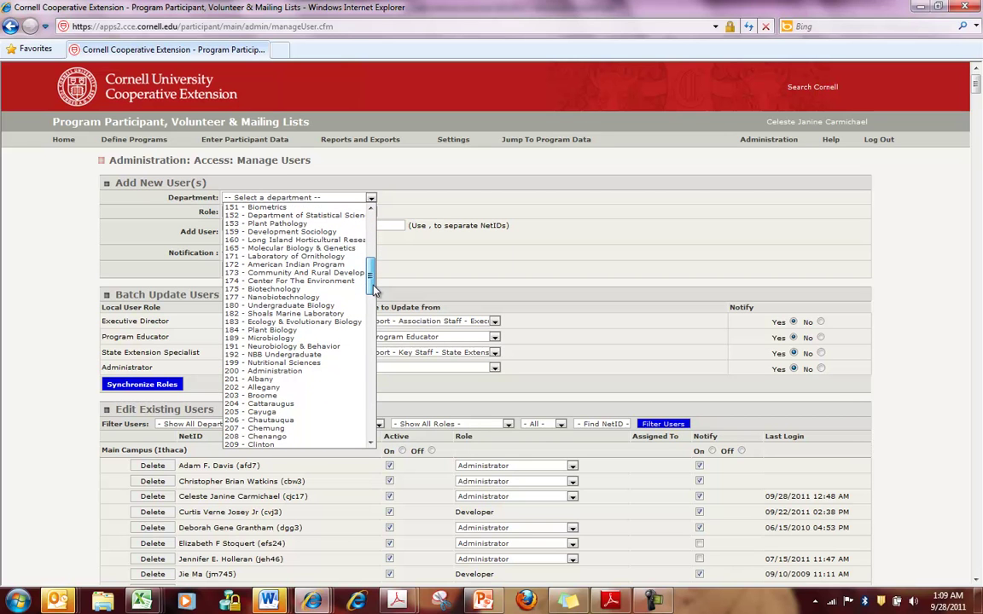
{"action": "left_click_drag", "start_coordinate": [373, 291], "coordinate": [373, 300]}
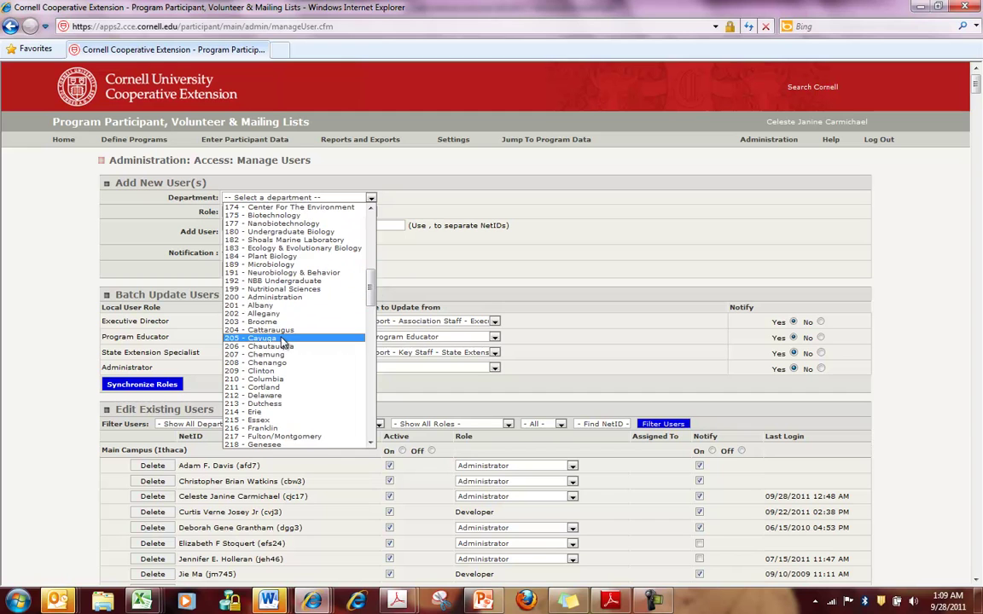
{"action": "key", "text": "Escape"}
{"action": "type", "text": "205 - Cayuga"}
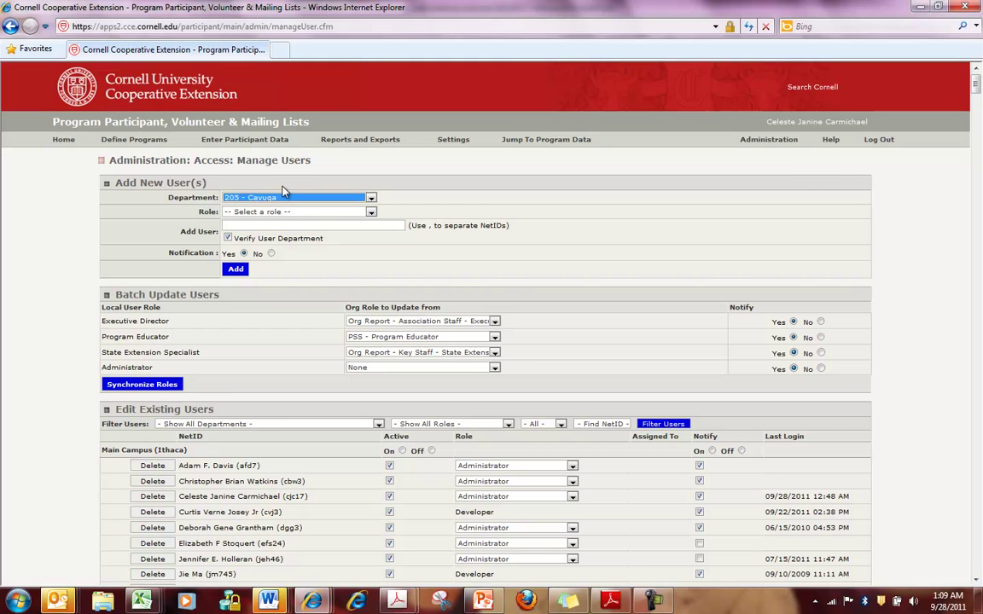
{"action": "left_click", "coordinate": [338, 212]}
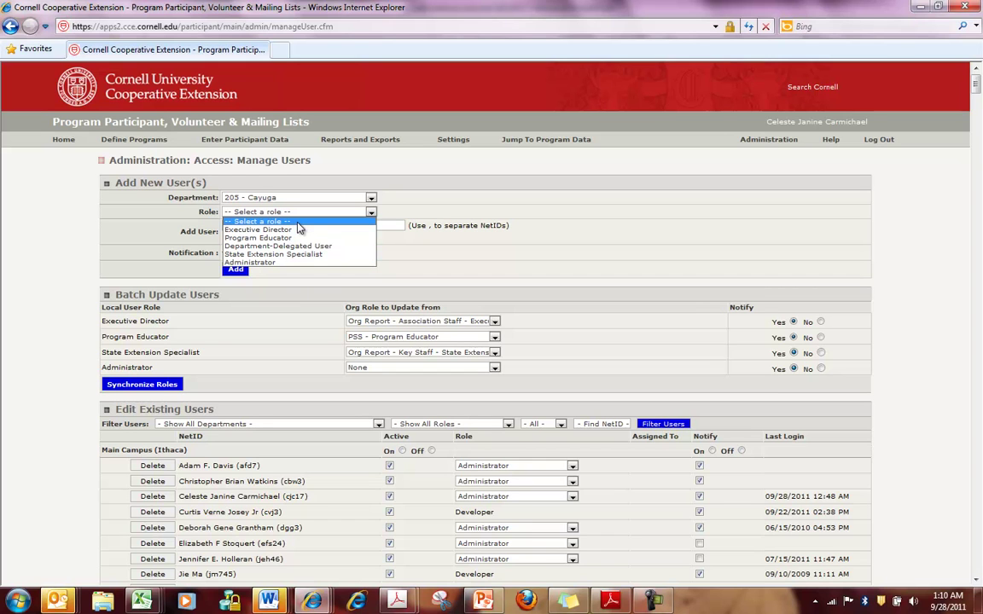
{"action": "left_click", "coordinate": [290, 246]}
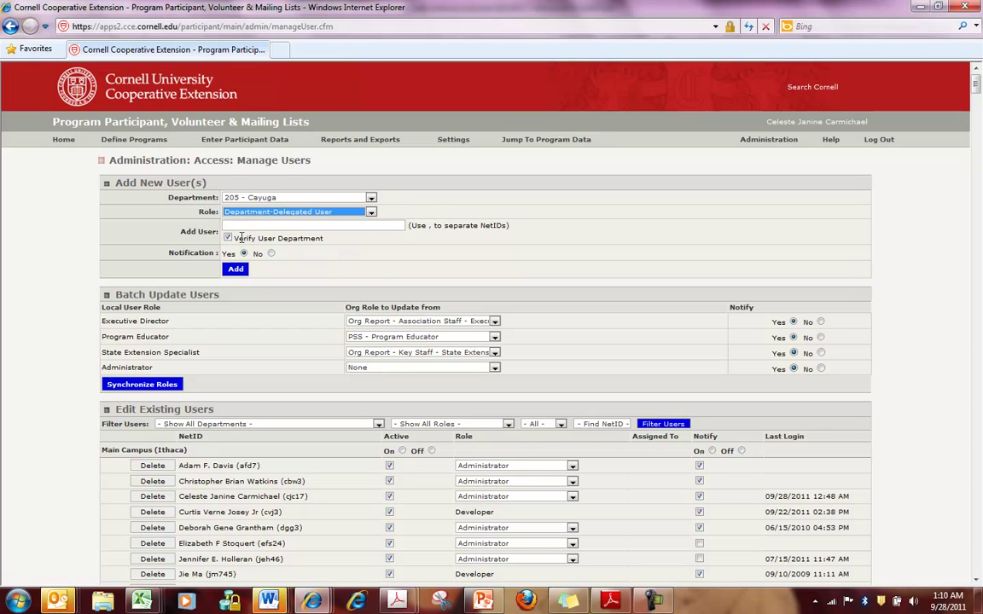
{"action": "left_click", "coordinate": [227, 203]}
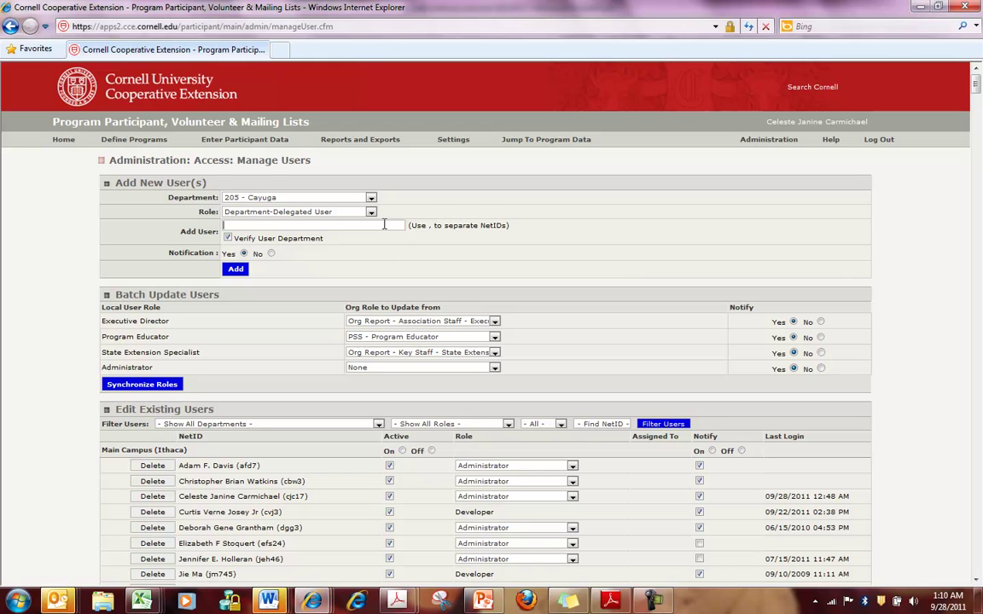
Try to add the new user by entering their NetID with department verification and notification enabled
{"action": "type", "text": "cjc17"}
{"action": "key", "text": "Return"}
Examine the existing users list by department, including the users and assigned roles under Cayuga
{"action": "scroll", "coordinate": [432, 288], "scroll_direction": "down", "scroll_amount": 3}
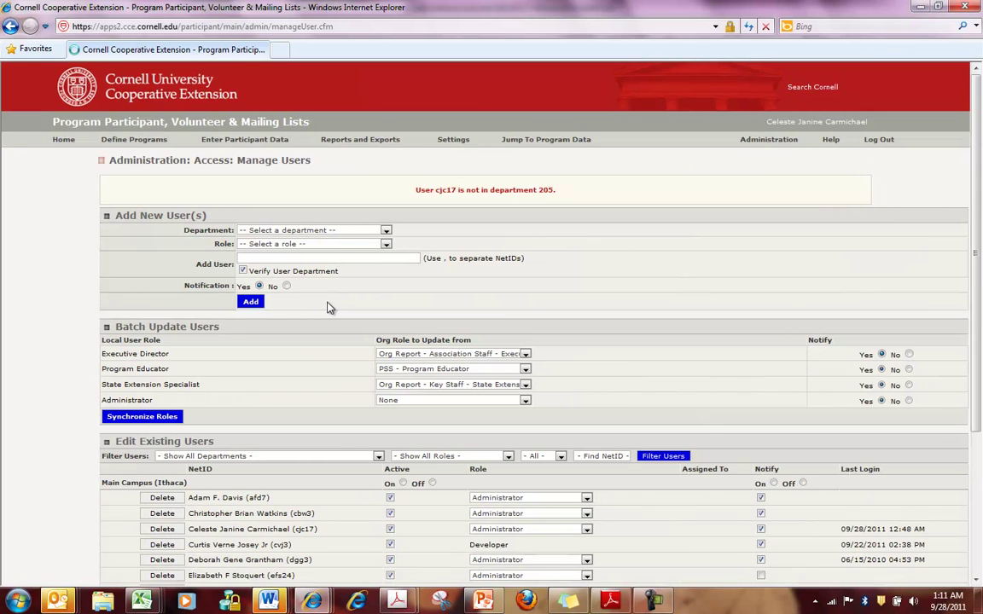
{"action": "scroll", "coordinate": [330, 308], "scroll_direction": "down", "scroll_amount": 2}
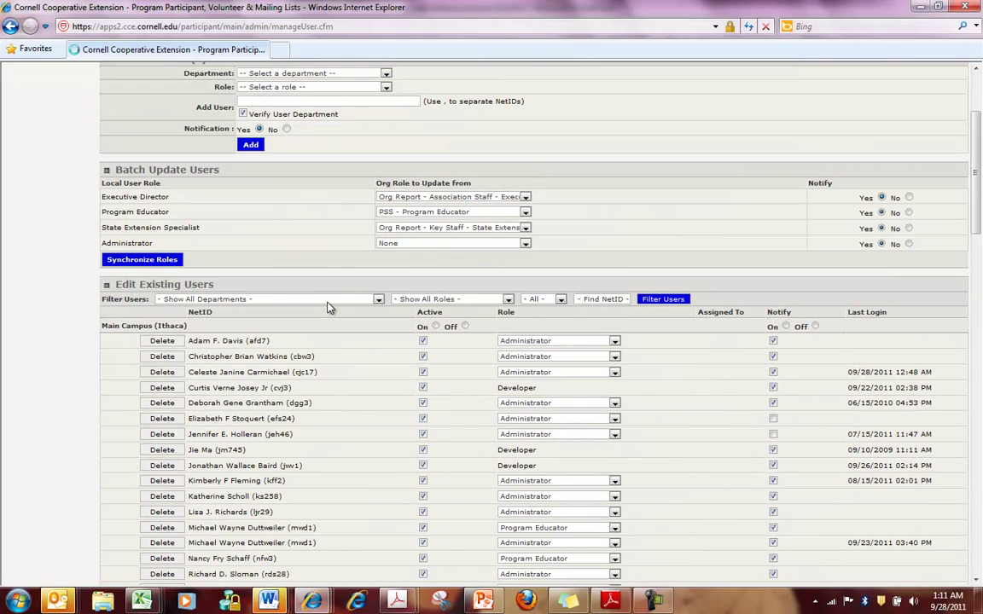
{"action": "scroll", "coordinate": [330, 308], "scroll_direction": "down", "scroll_amount": 2}
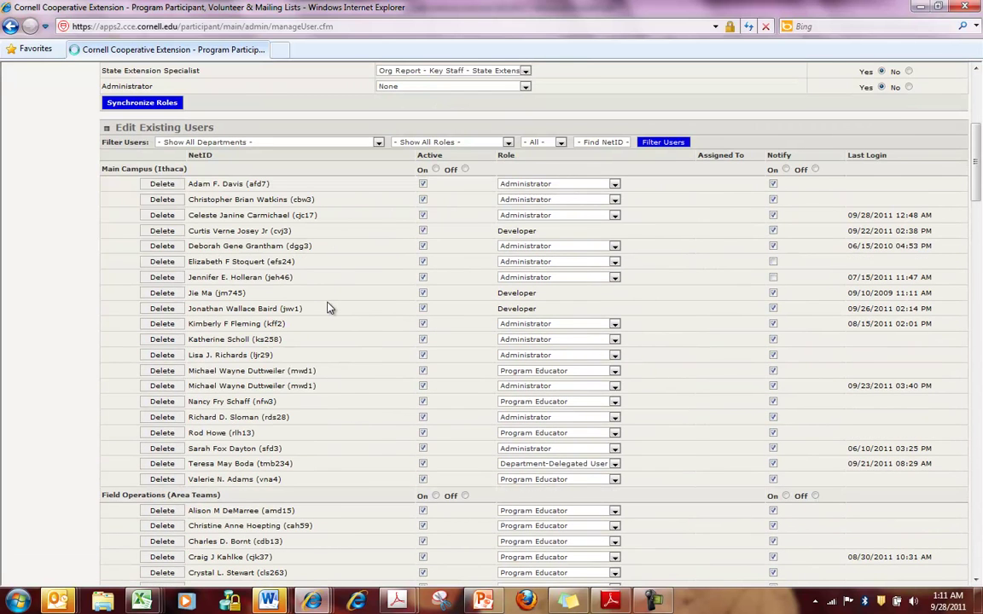
{"action": "scroll", "coordinate": [330, 308], "scroll_direction": "down", "scroll_amount": 4}
{"action": "scroll", "coordinate": [330, 308], "scroll_direction": "down", "scroll_amount": 3}
{"action": "scroll", "coordinate": [330, 308], "scroll_direction": "down", "scroll_amount": 10}
{"action": "scroll", "coordinate": [330, 308], "scroll_direction": "down", "scroll_amount": 5}
{"action": "scroll", "coordinate": [330, 308], "scroll_direction": "down", "scroll_amount": 5}
{"action": "scroll", "coordinate": [330, 308], "scroll_direction": "up", "scroll_amount": 5}
{"action": "scroll", "coordinate": [330, 308], "scroll_direction": "down", "scroll_amount": 5}
{"action": "scroll", "coordinate": [330, 307], "scroll_direction": "down", "scroll_amount": 3}
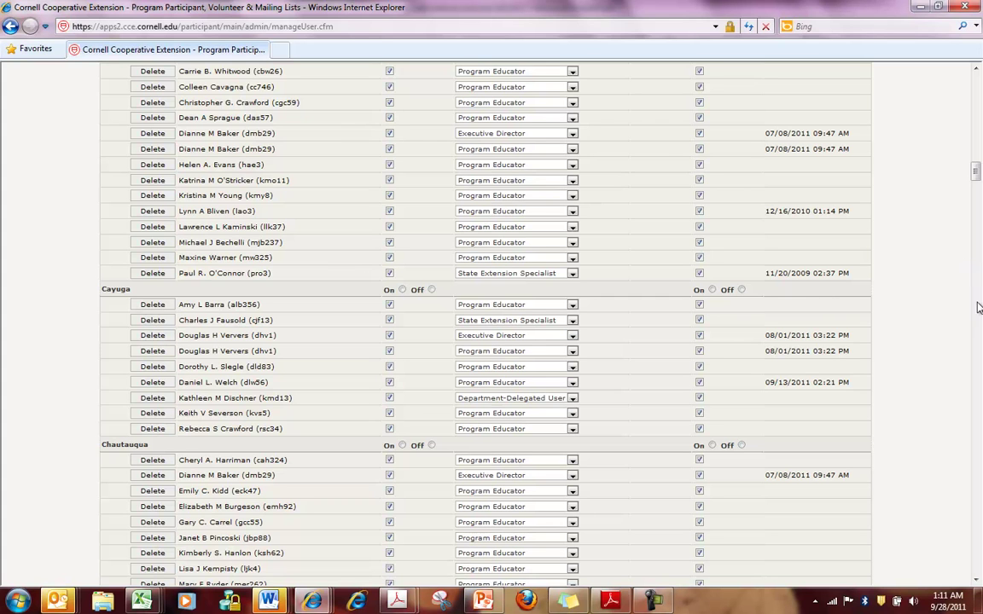
{"action": "left_click_drag", "start_coordinate": [977, 171], "coordinate": [977, 77]}
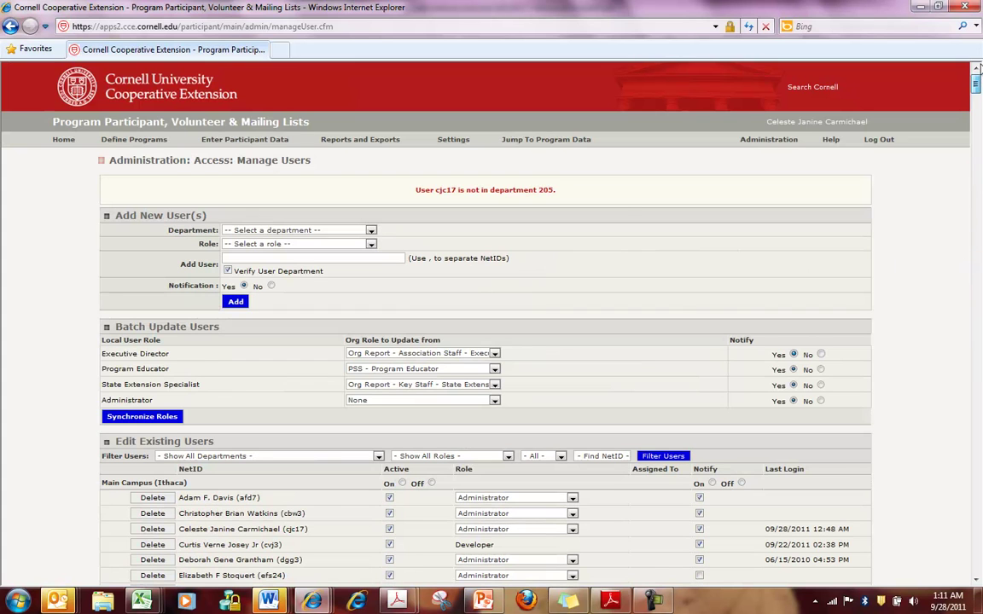
Open the participant data entry page with its web forms, import forms and spreadsheet import
{"action": "left_click", "coordinate": [224, 142]}
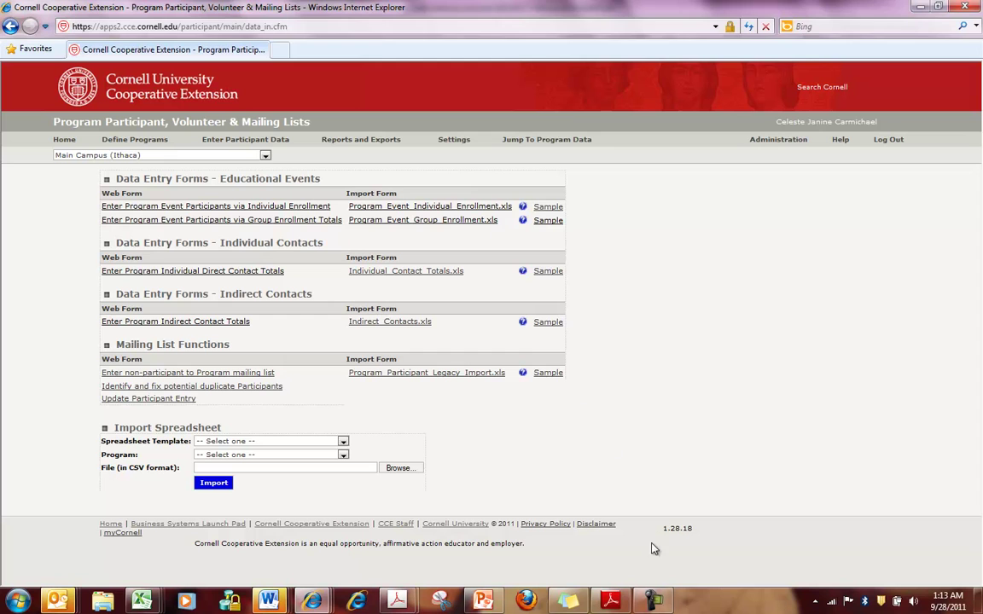
{"action": "left_click", "coordinate": [652, 602]}
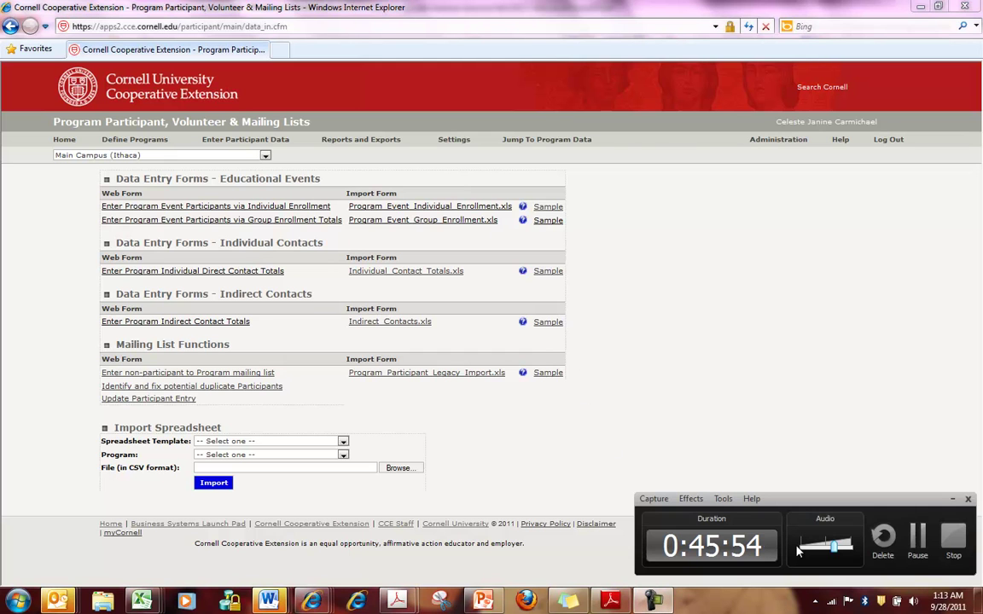